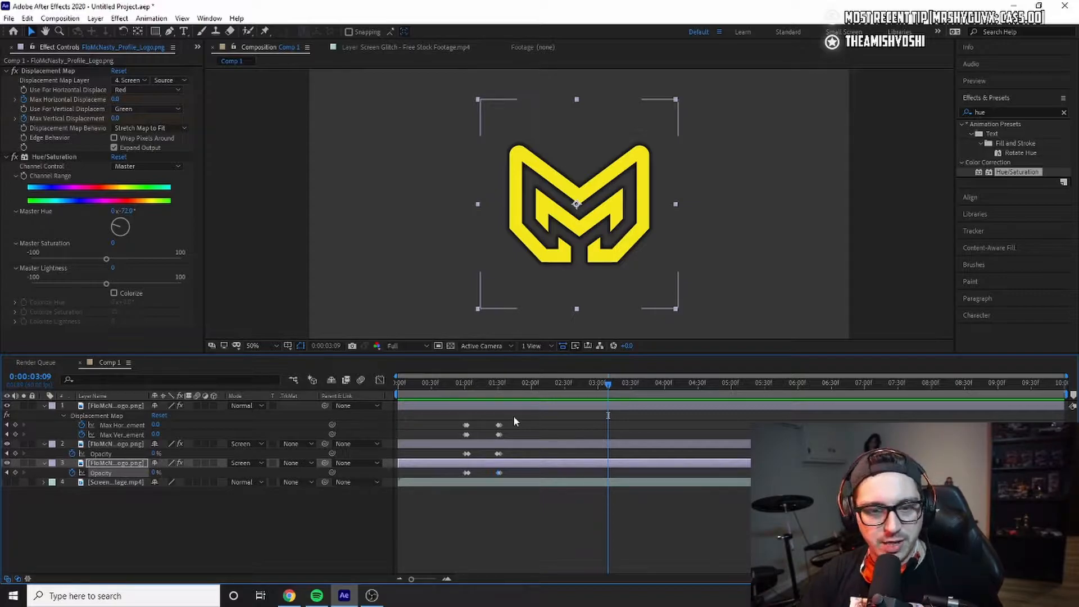
Step: Start a project with a 1920 x 1080 composition named "glitch effect logo" and add FloMcNasty_Profile_Logo.png to it
{"action": "left_click", "coordinate": [8, 18]}
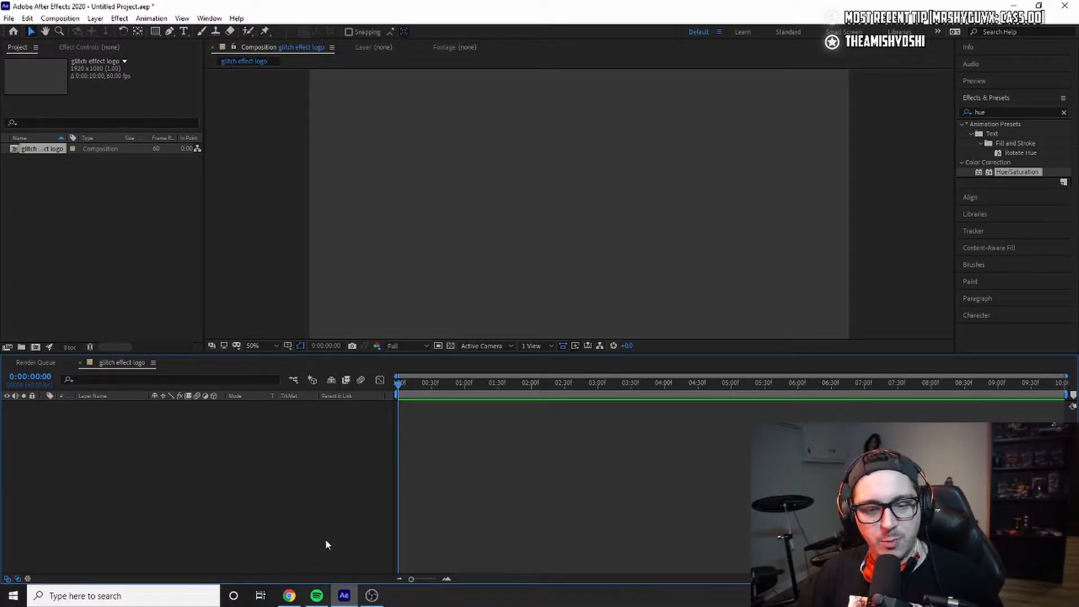
{"action": "left_click", "coordinate": [181, 595]}
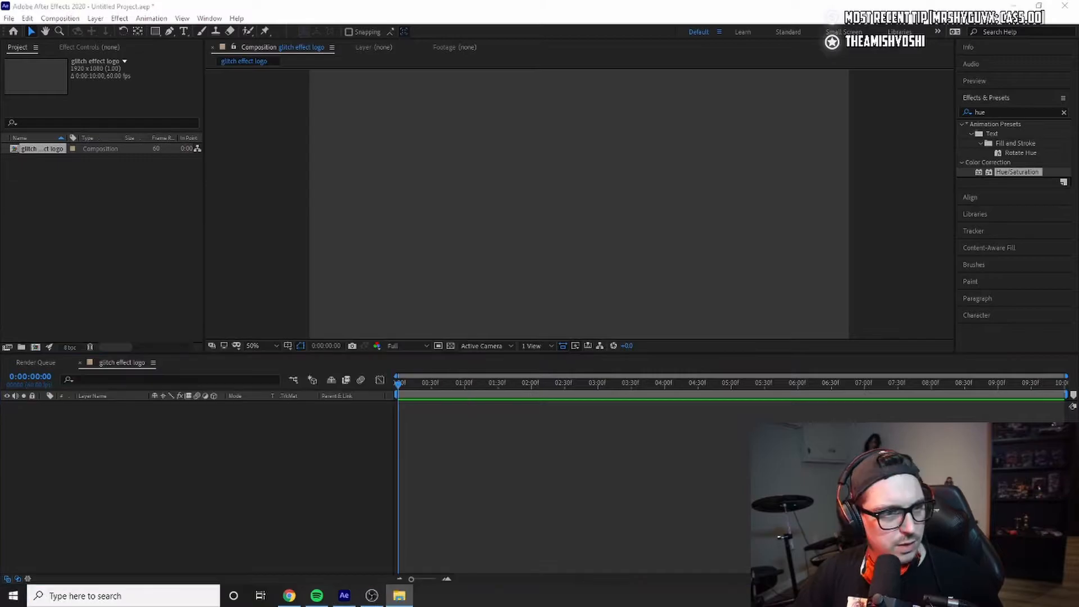
{"action": "left_click_drag", "start_coordinate": [37, 229], "coordinate": [590, 235]}
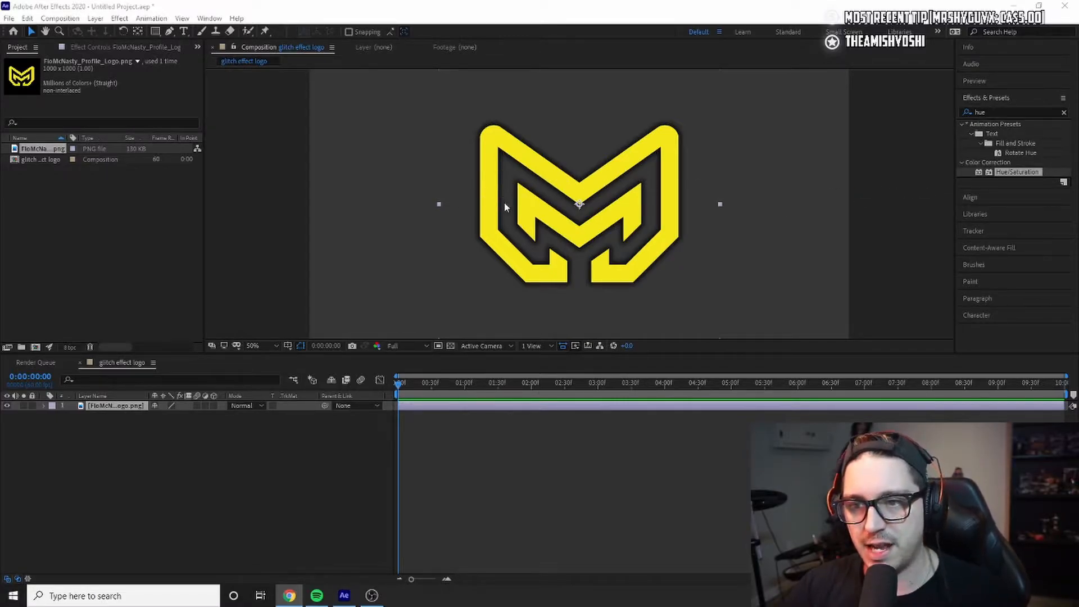
Step: Add the "Screen Glitch - Free Stock Footage.mp4" clip to the composition and preview it
{"action": "left_click", "coordinate": [525, 391]}
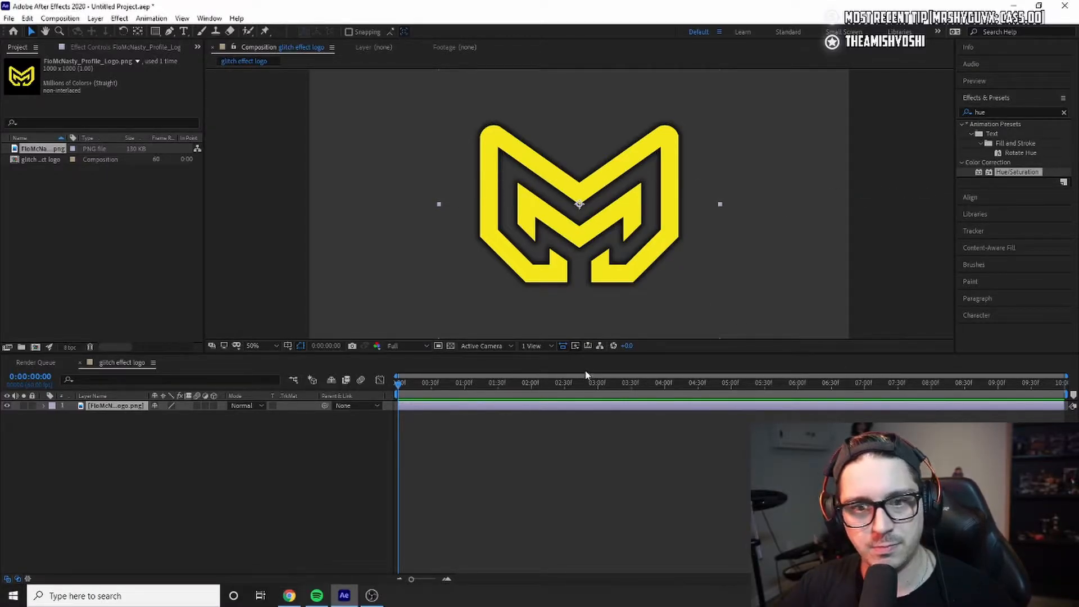
{"action": "left_click_drag", "start_coordinate": [585, 374], "coordinate": [579, 225]}
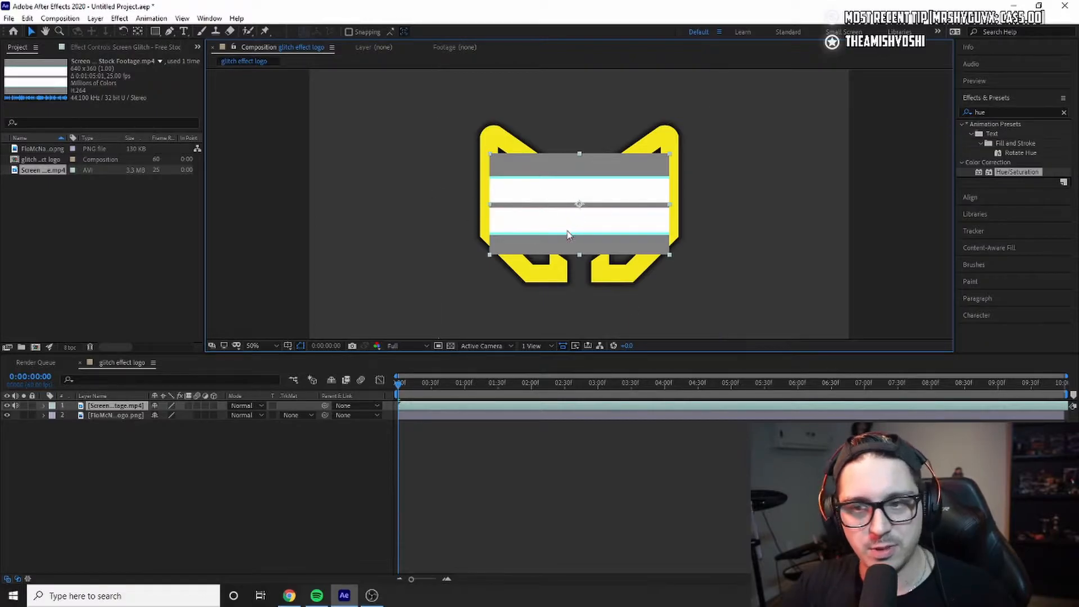
{"action": "left_click", "coordinate": [460, 442]}
{"action": "key", "text": "space"}
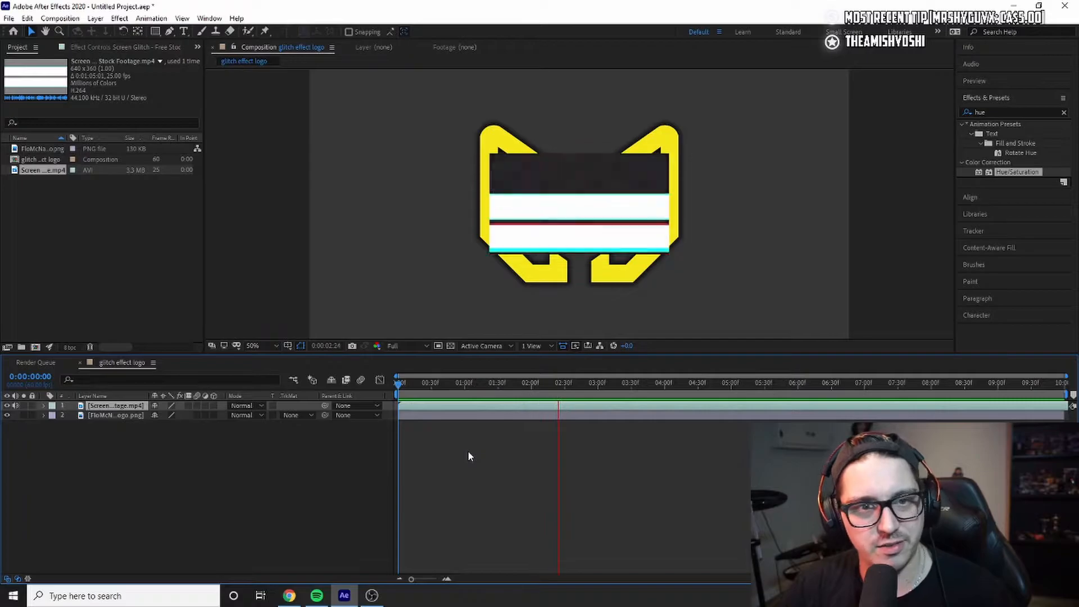
Step: Move the screen glitch footage layer beneath the logo layer and hide it
{"action": "left_click_drag", "start_coordinate": [116, 405], "coordinate": [116, 444]}
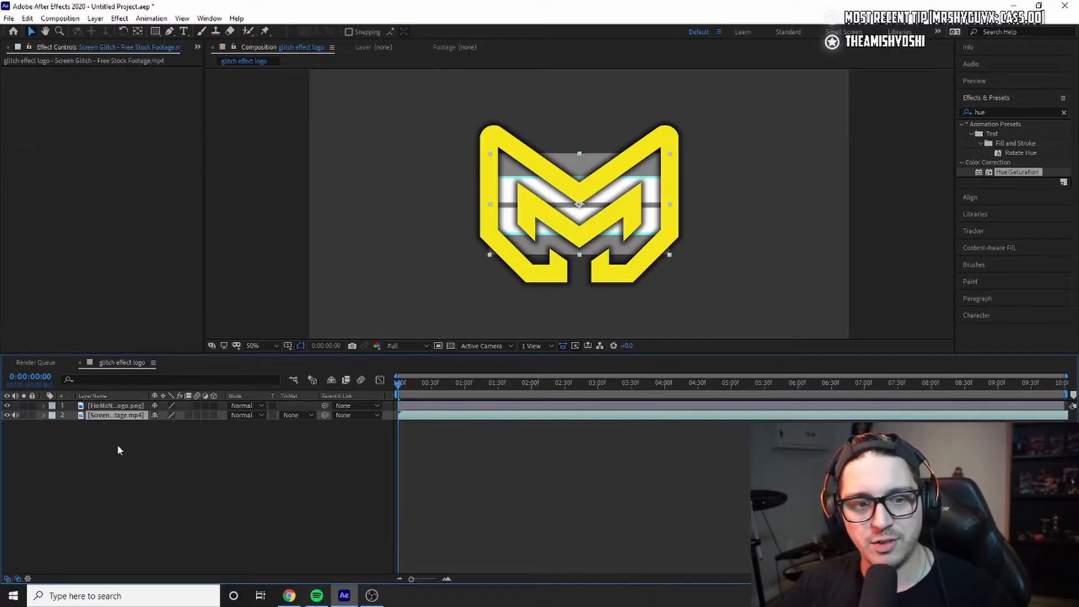
{"action": "left_click", "coordinate": [8, 416]}
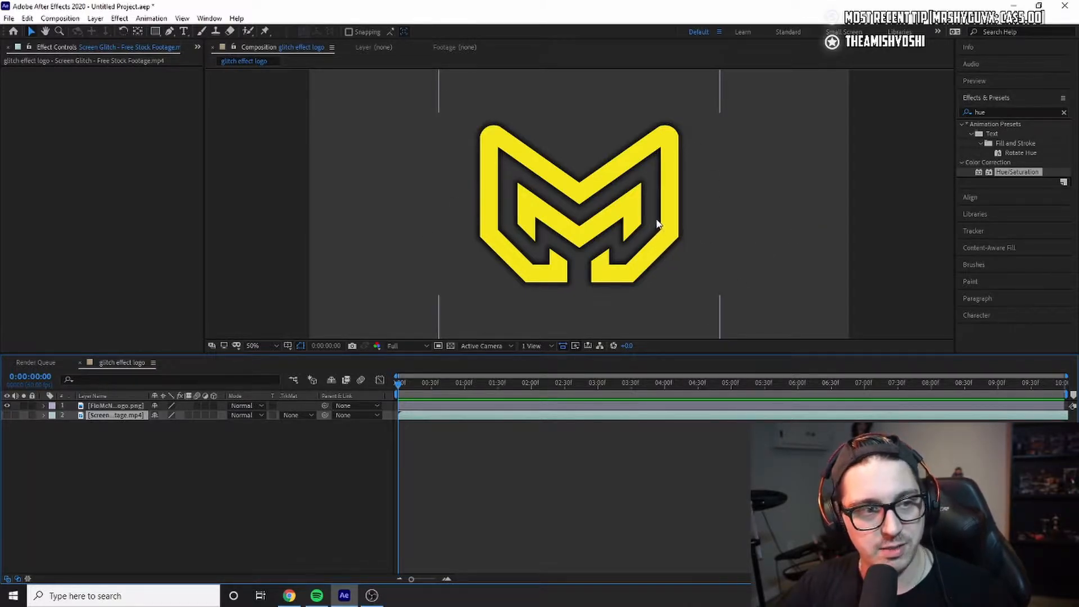
Step: Find the Displacement Map effect and apply it to the logo layer
{"action": "left_click", "coordinate": [1012, 112]}
{"action": "type", "text": "displac"}
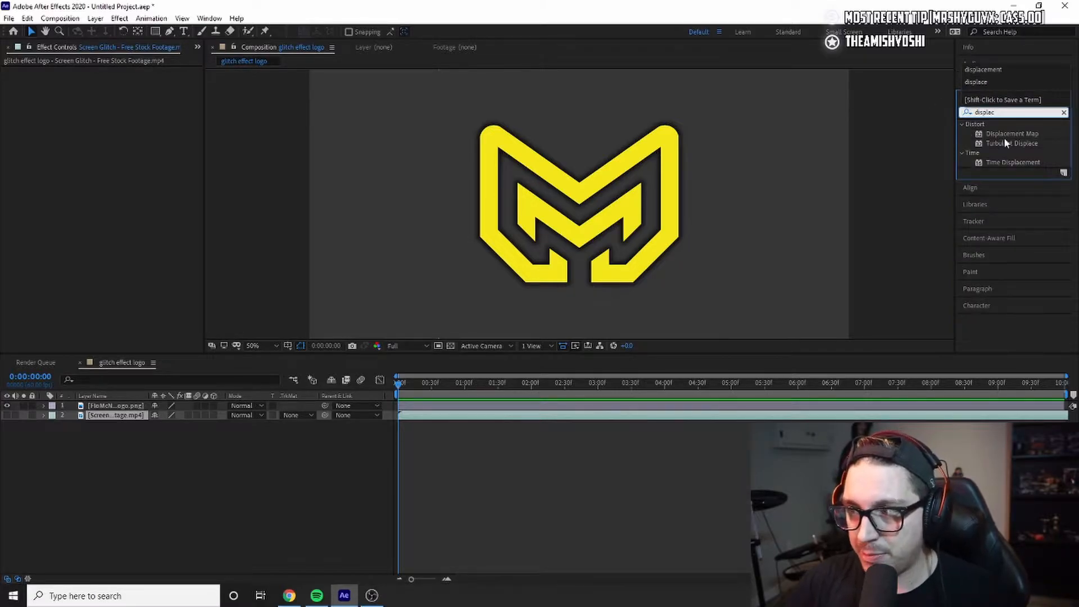
{"action": "left_click_drag", "start_coordinate": [1010, 134], "coordinate": [119, 404]}
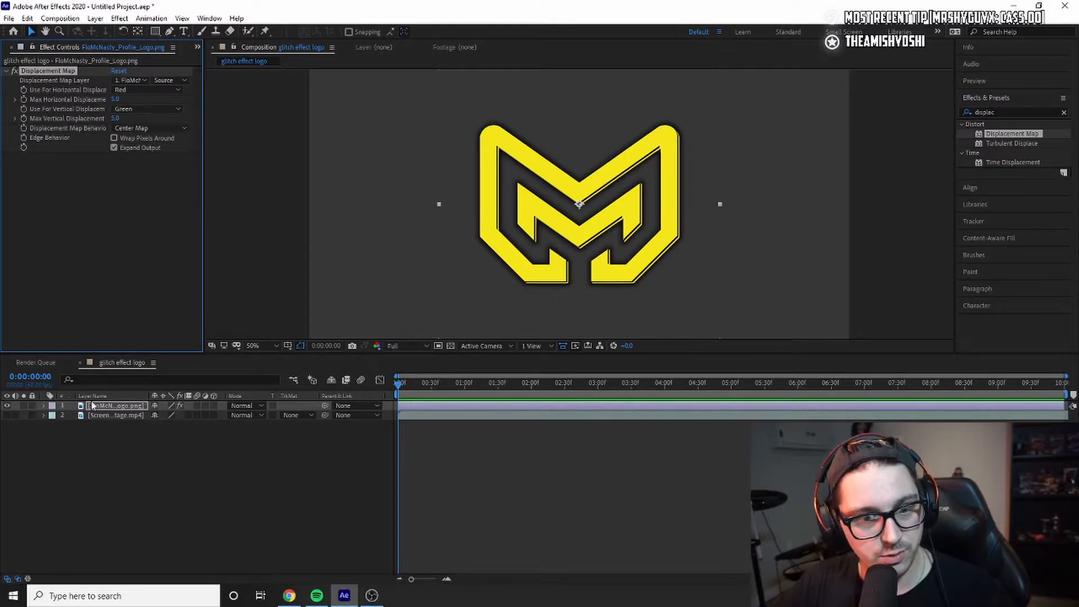
Step: Set the Displacement Map to Stretch Map to Fit with the Screen Glitch footage as its map layer, and preview the distortion
{"action": "left_click", "coordinate": [144, 126]}
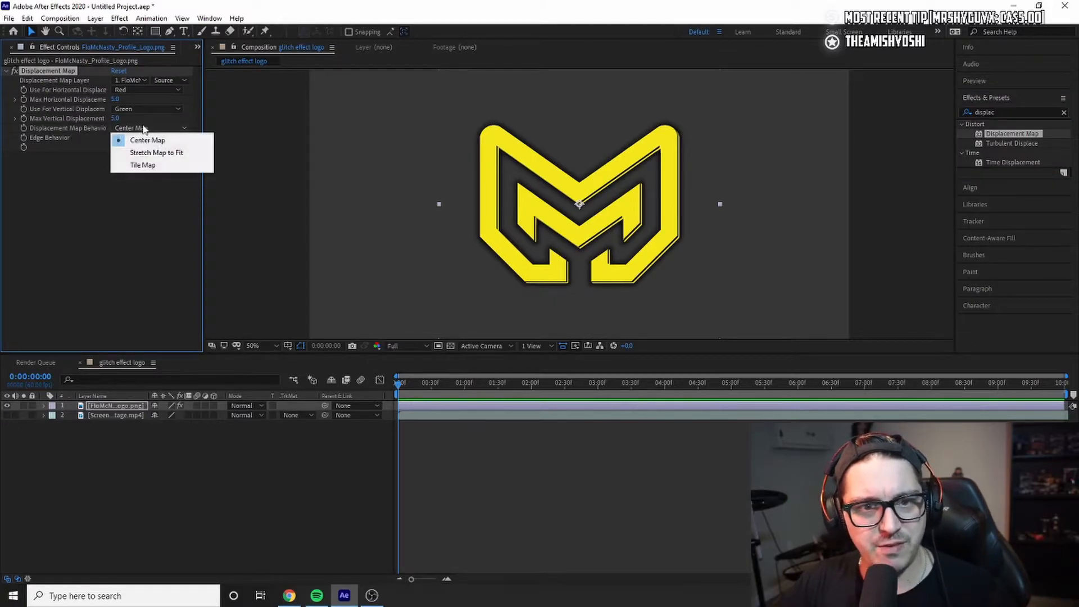
{"action": "left_click", "coordinate": [152, 154]}
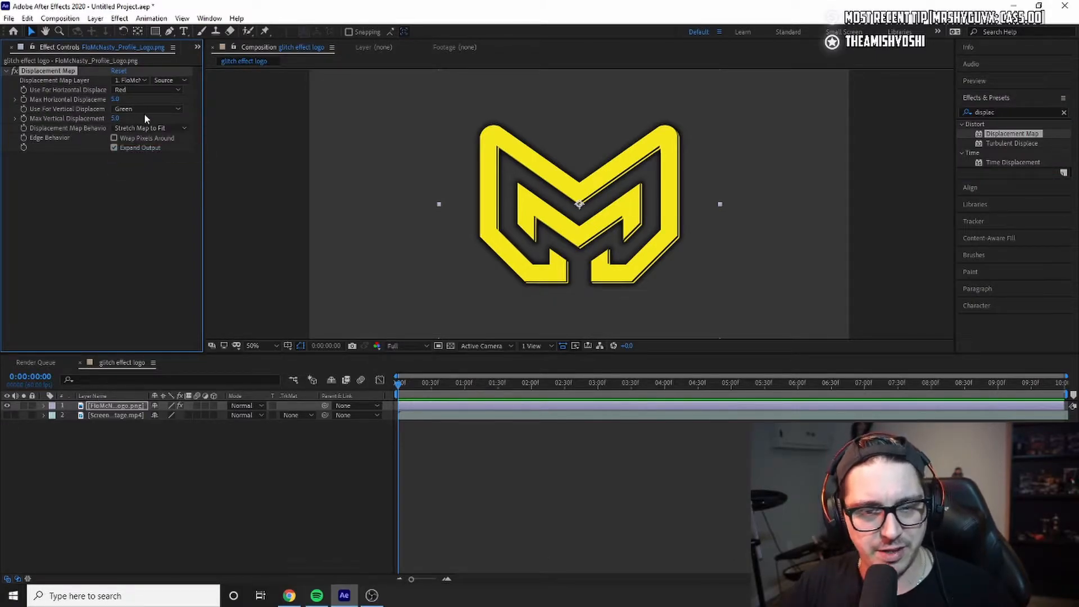
{"action": "left_click", "coordinate": [134, 81]}
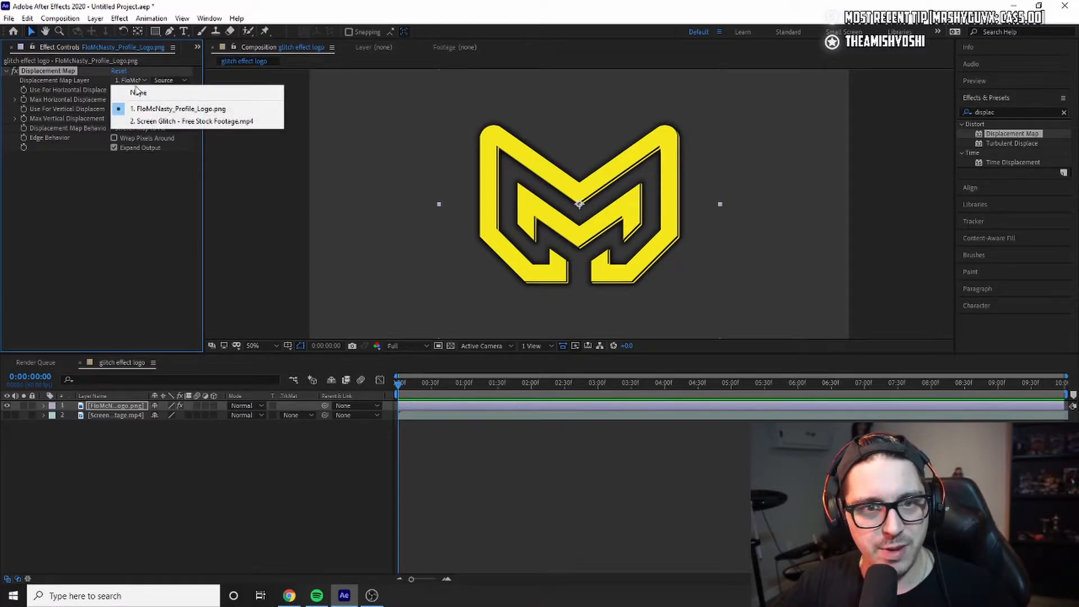
{"action": "left_click", "coordinate": [152, 123]}
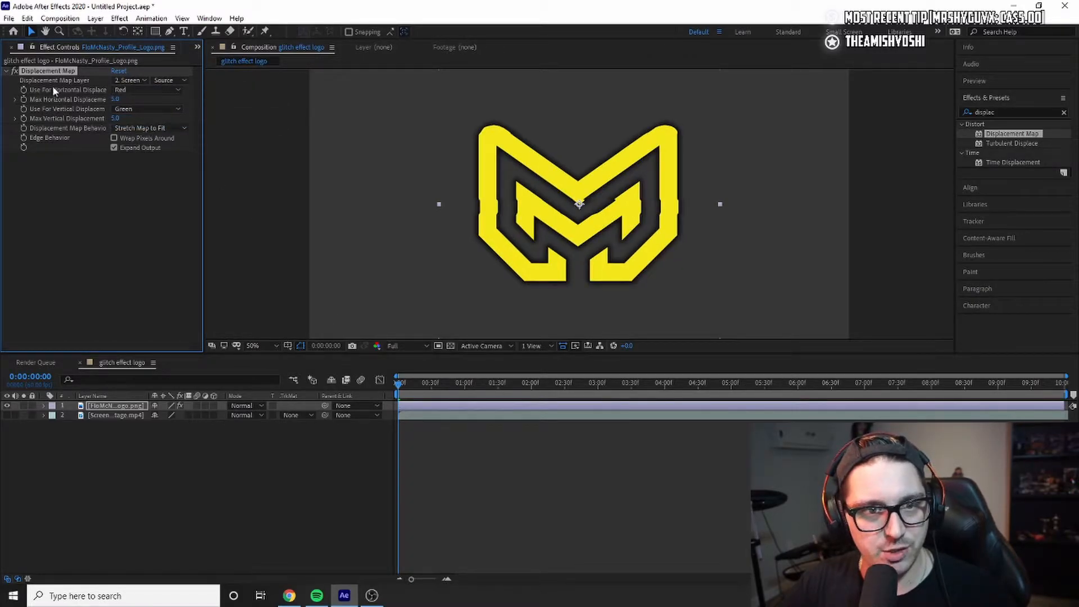
{"action": "key", "text": "space"}
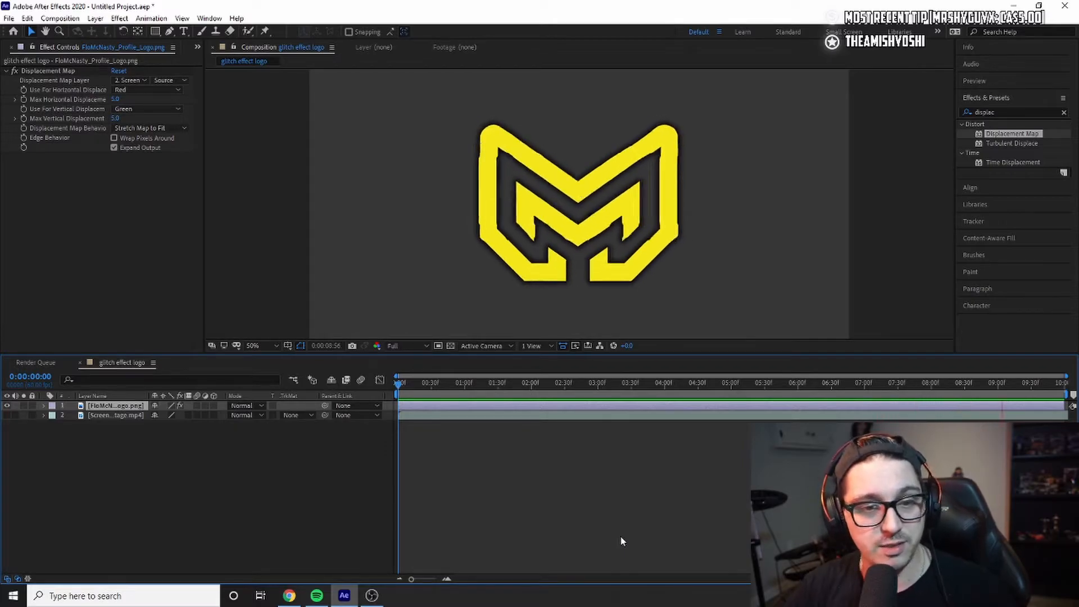
{"action": "key", "text": "space"}
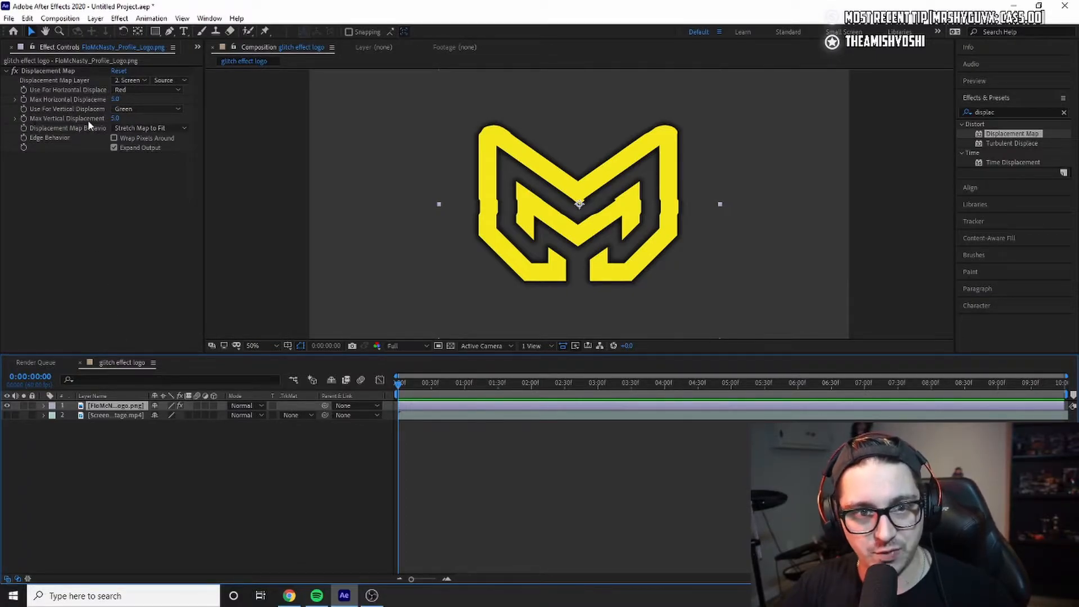
Step: Try a much larger maximum horizontal displacement on the logo, preview it and undo the change
{"action": "left_click_drag", "start_coordinate": [116, 99], "coordinate": [302, 100]}
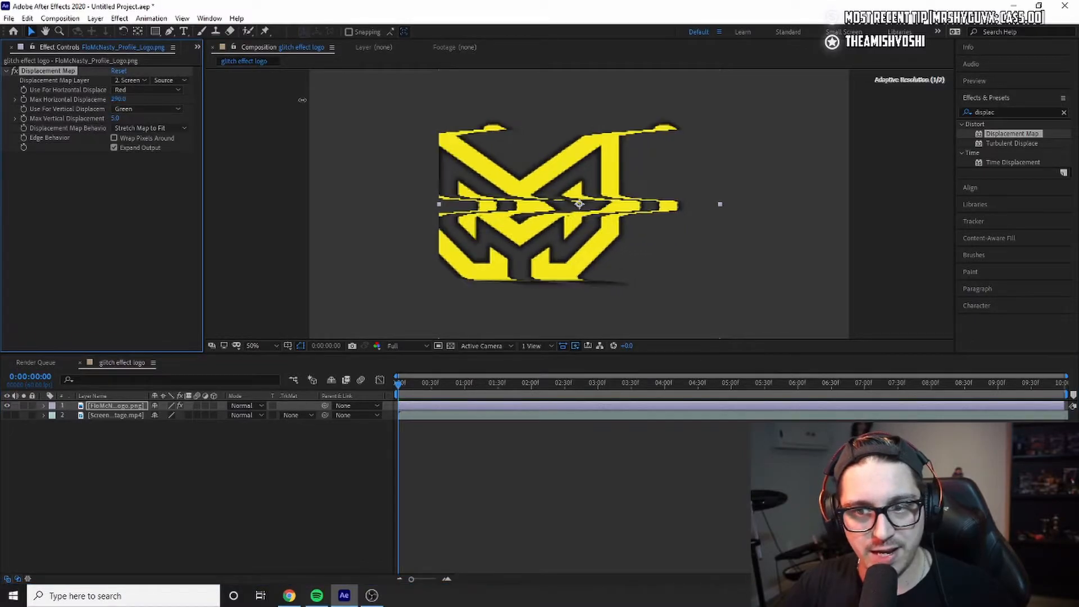
{"action": "left_click_drag", "start_coordinate": [359, 262], "coordinate": [304, 272]}
{"action": "key", "text": "space"}
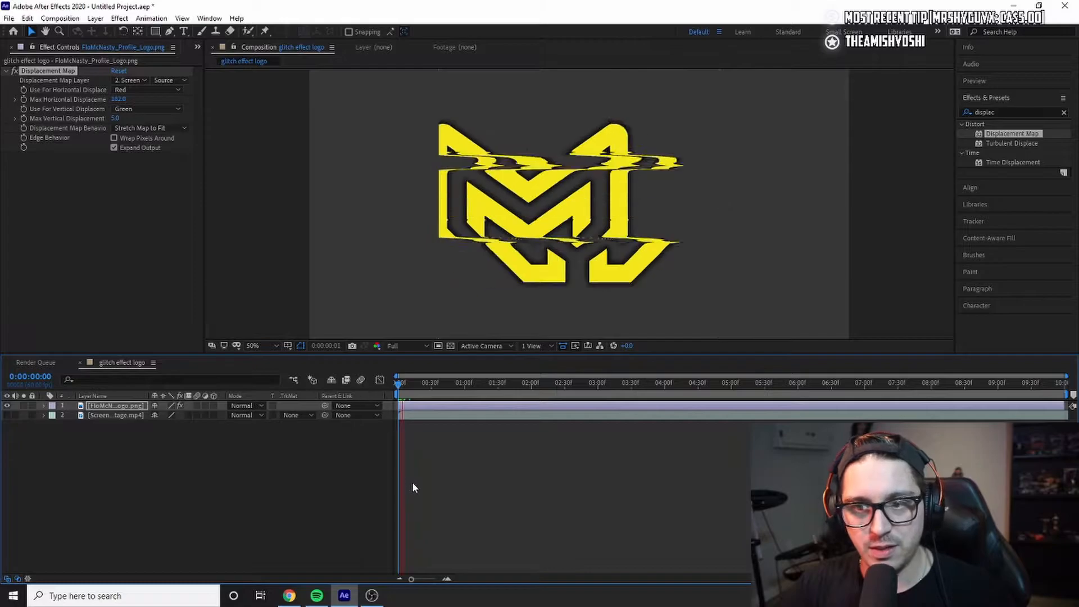
{"action": "key", "text": "space"}
{"action": "key", "text": "ctrl+z"}
{"action": "key", "text": "ctrl+z"}
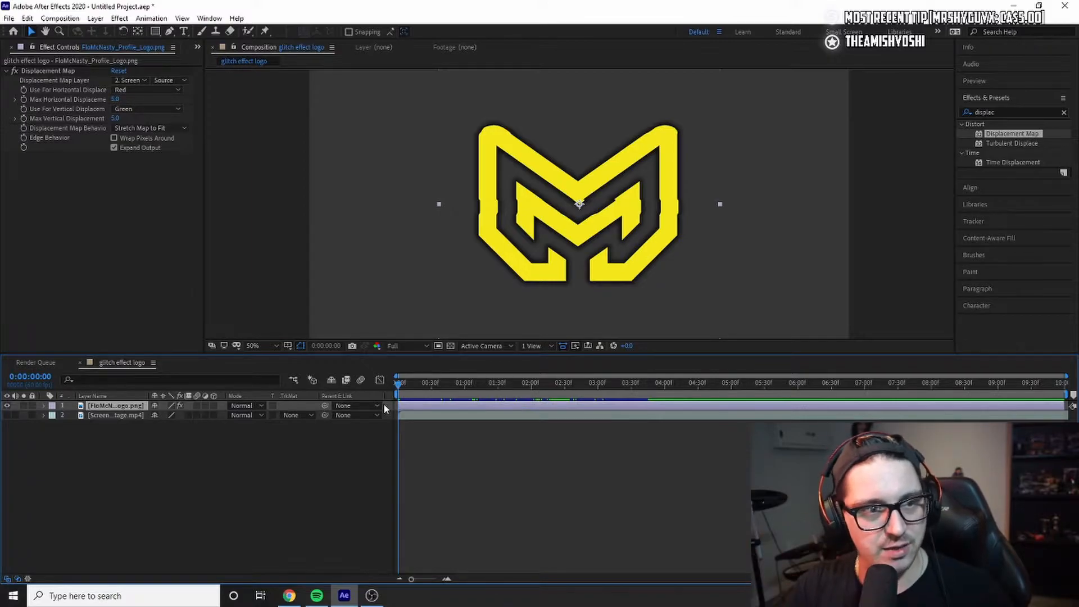
Step: Set both the Max Horizontal and Max Vertical Displacement of the logo's Displacement Map to 0
{"action": "left_click", "coordinate": [115, 99]}
{"action": "key", "text": "Return"}
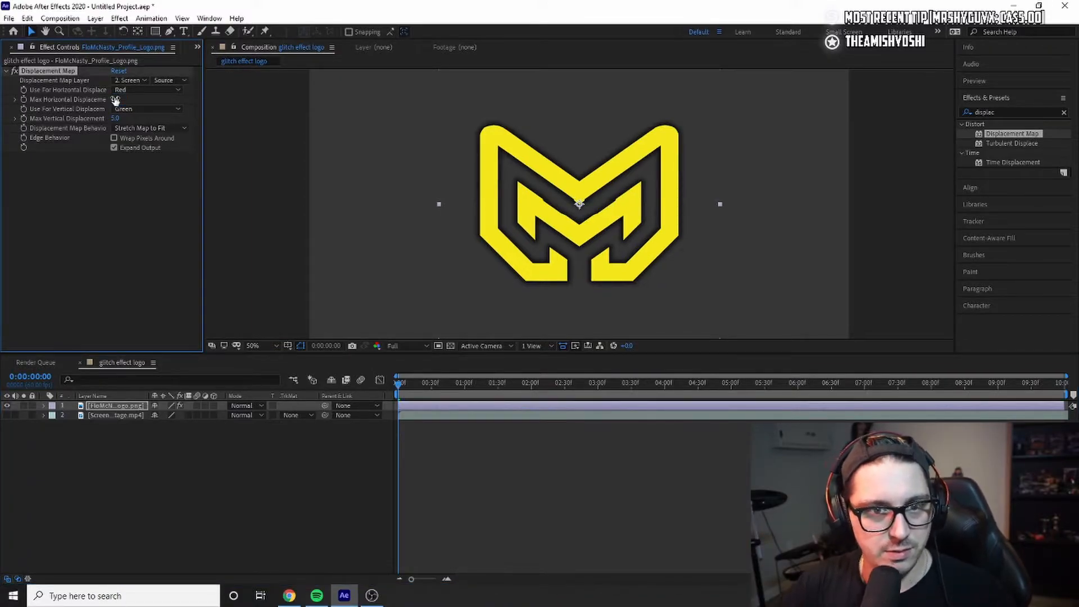
{"action": "left_click", "coordinate": [116, 118]}
{"action": "key", "text": "Return"}
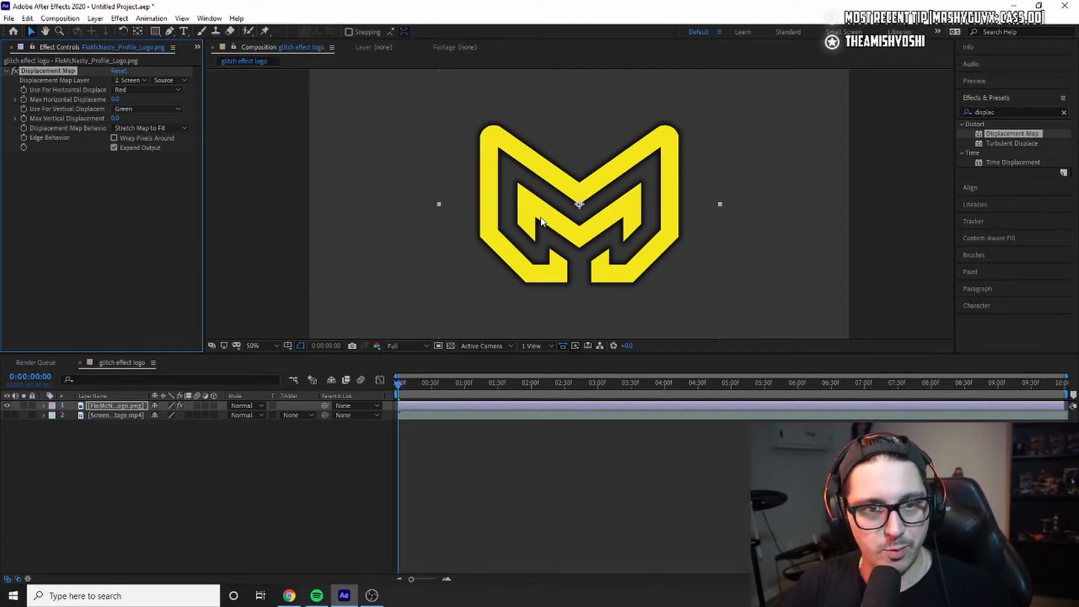
Step: Start keyframing Max Horizontal and Max Vertical Displacement at 0 seconds and reveal the logo layer's keyframed properties
{"action": "left_click", "coordinate": [24, 100]}
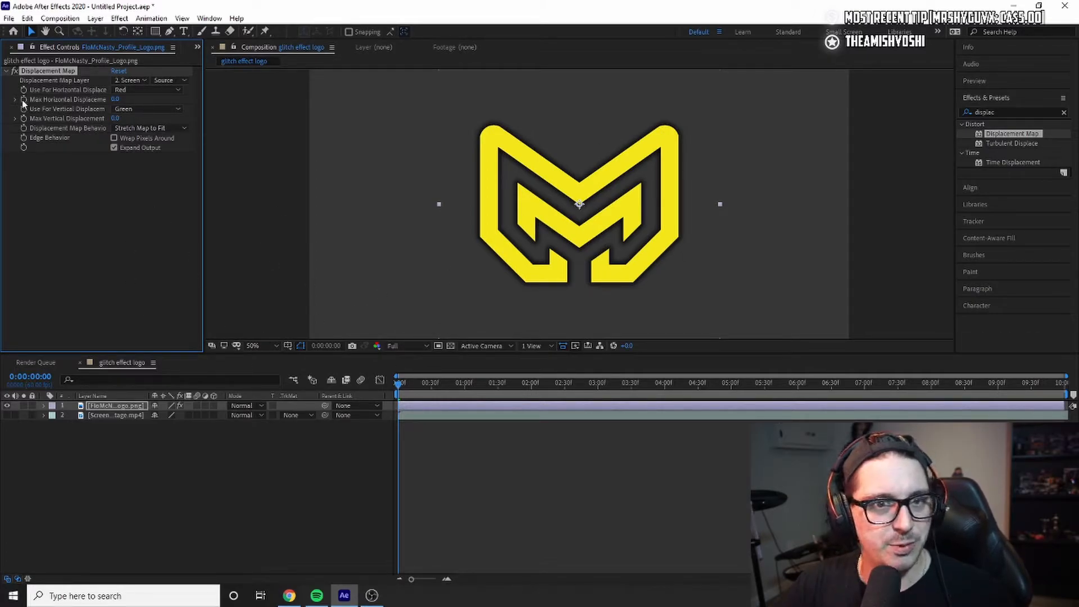
{"action": "left_click", "coordinate": [117, 406]}
{"action": "key", "text": "u"}
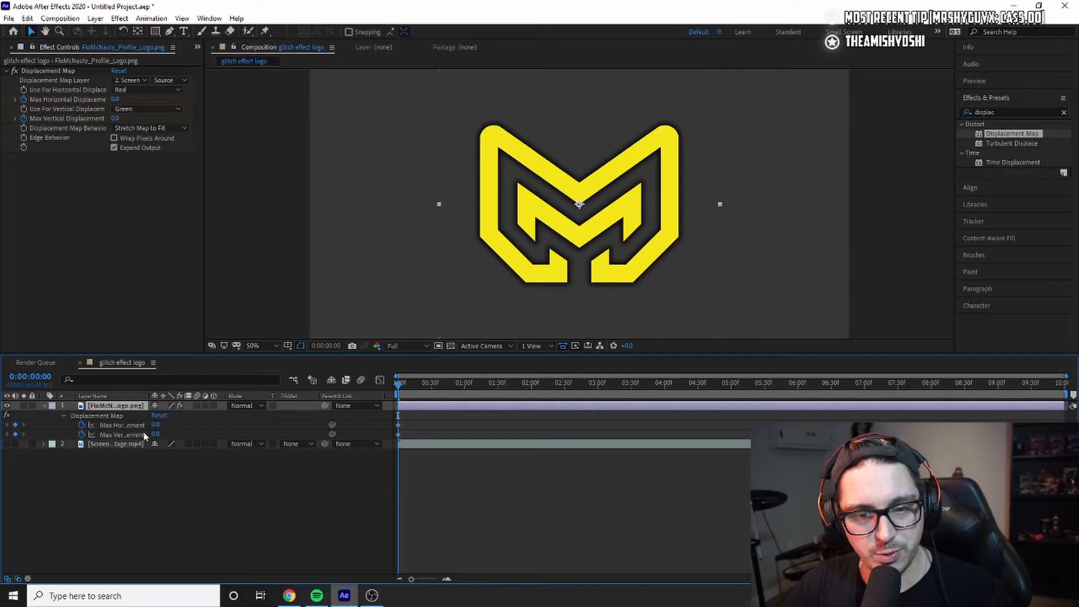
Step: Move the two displacement keyframes of the logo layer to the 1-second mark
{"action": "key", "text": "space"}
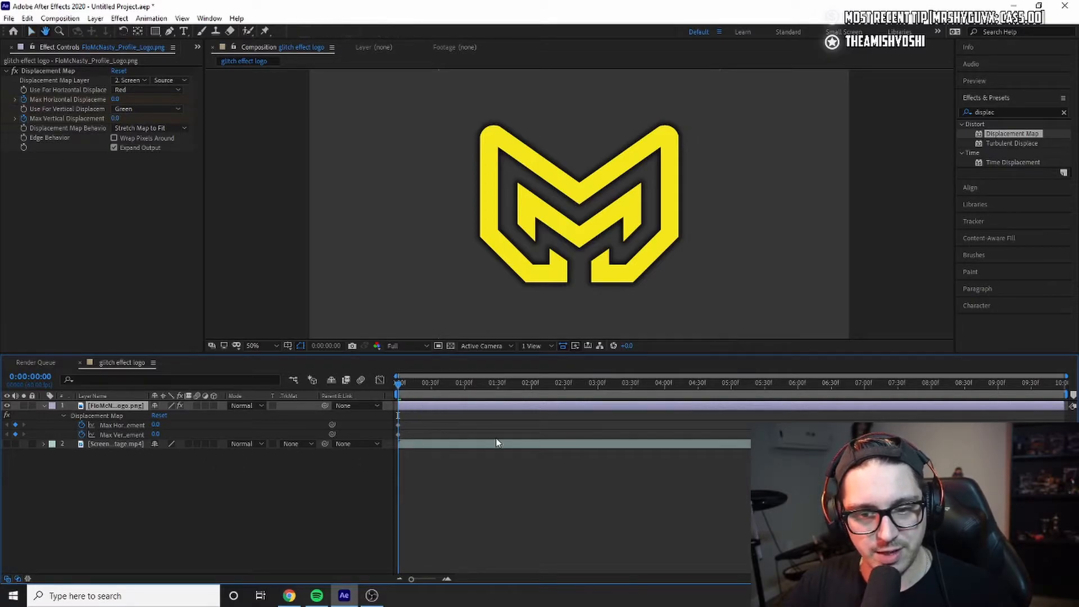
{"action": "left_click_drag", "start_coordinate": [532, 383], "coordinate": [465, 383]}
{"action": "left_click", "coordinate": [406, 430]}
{"action": "left_click_drag", "start_coordinate": [393, 436], "coordinate": [399, 385]}
{"action": "left_click", "coordinate": [466, 394]}
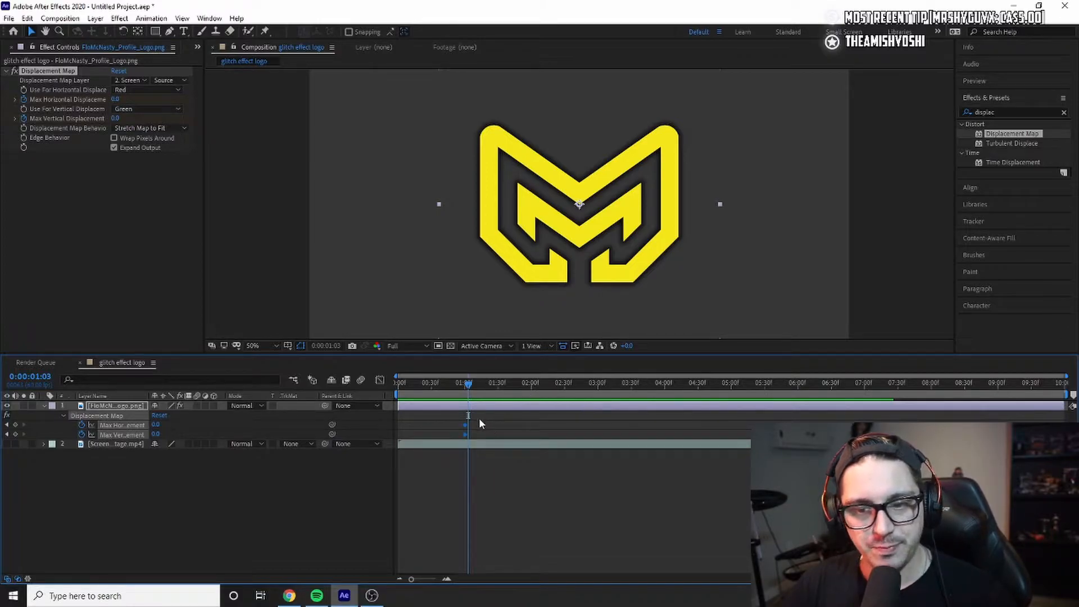
Step: At 0:00:01:01, set keyframes of 5 for both Max Horizontal and Max Vertical Displacement
{"action": "scroll", "coordinate": [479, 417], "scroll_direction": "up", "scroll_amount": 1}
{"action": "left_click_drag", "start_coordinate": [455, 387], "coordinate": [451, 387]}
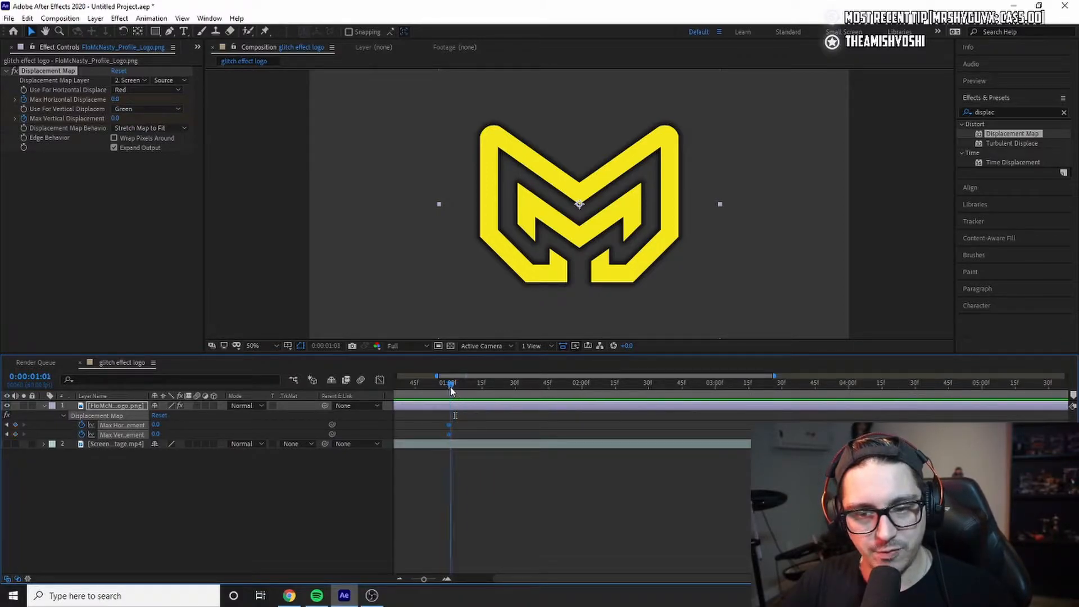
{"action": "left_click", "coordinate": [156, 426]}
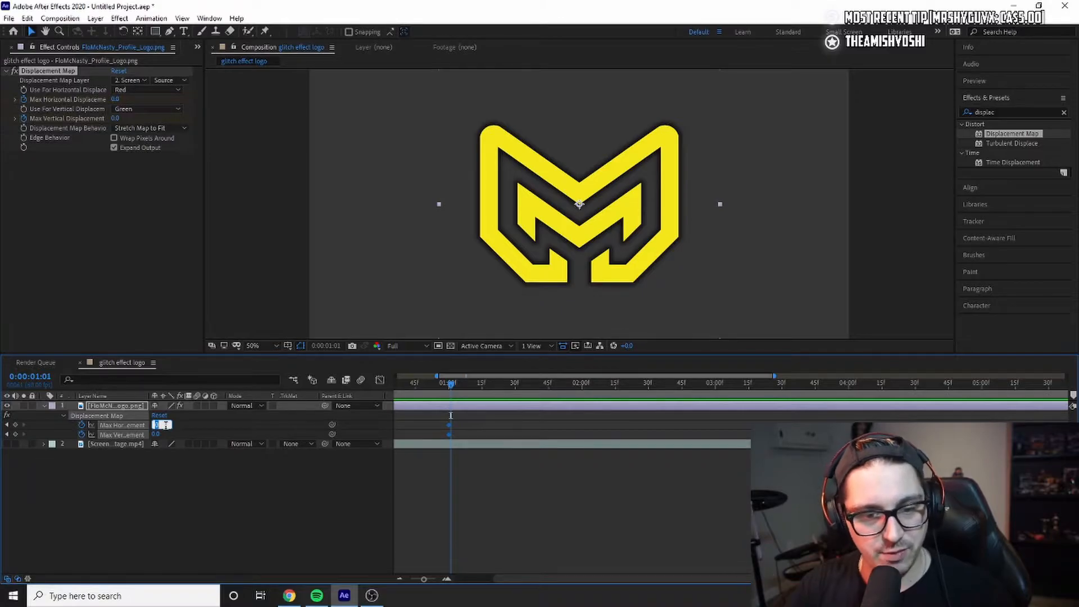
{"action": "type", "text": "5"}
{"action": "key", "text": "Return"}
{"action": "left_click", "coordinate": [155, 434]}
{"action": "type", "text": "5"}
{"action": "key", "text": "Return"}
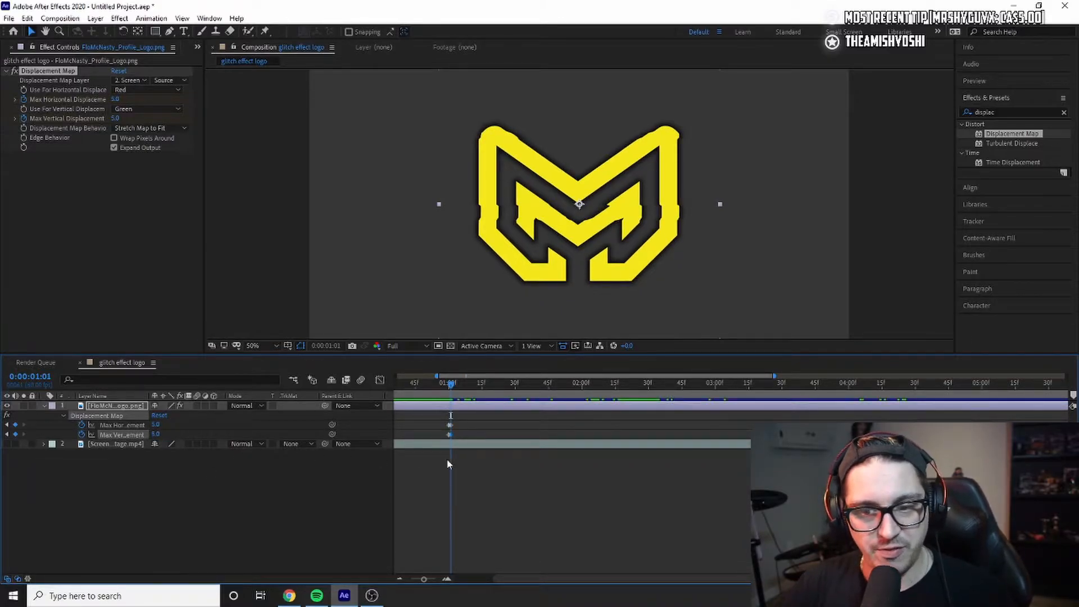
Step: Preview the start of the logo's glitch from 0:00:00:53
{"action": "left_click_drag", "start_coordinate": [448, 388], "coordinate": [433, 388]}
{"action": "key", "text": "space"}
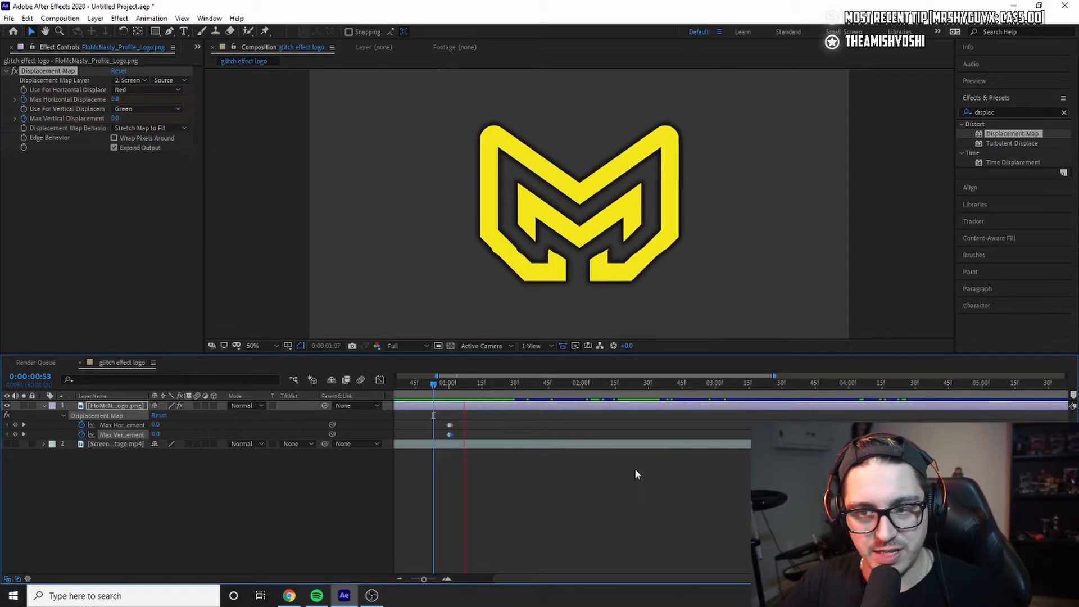
{"action": "key", "text": "space"}
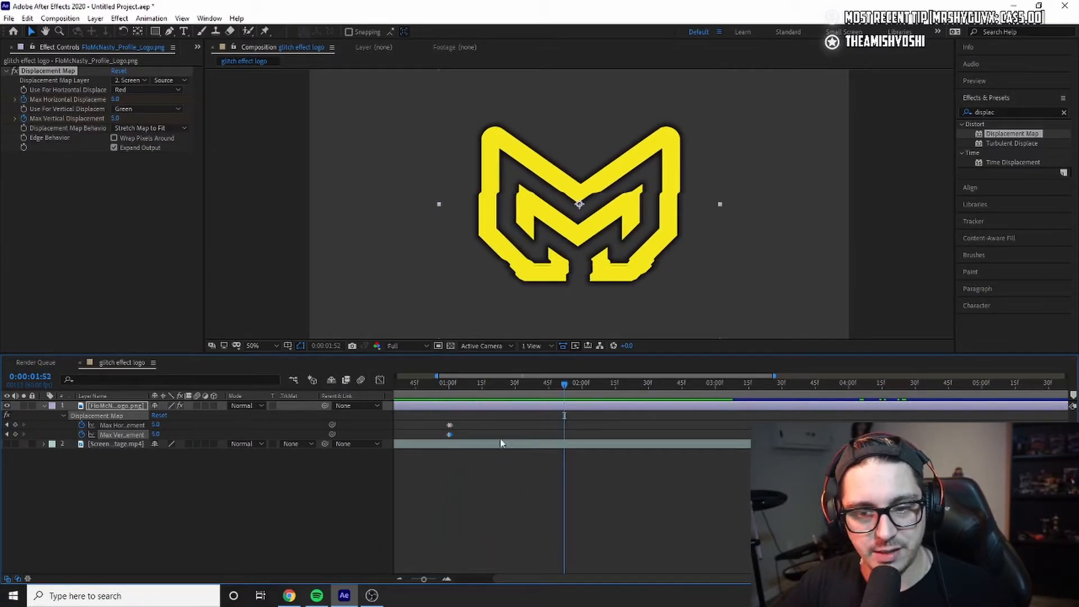
Step: Add keyframes for Max Horizontal and Max Vertical Displacement at 0:00:02:00
{"action": "left_click", "coordinate": [454, 426], "text": "shift"}
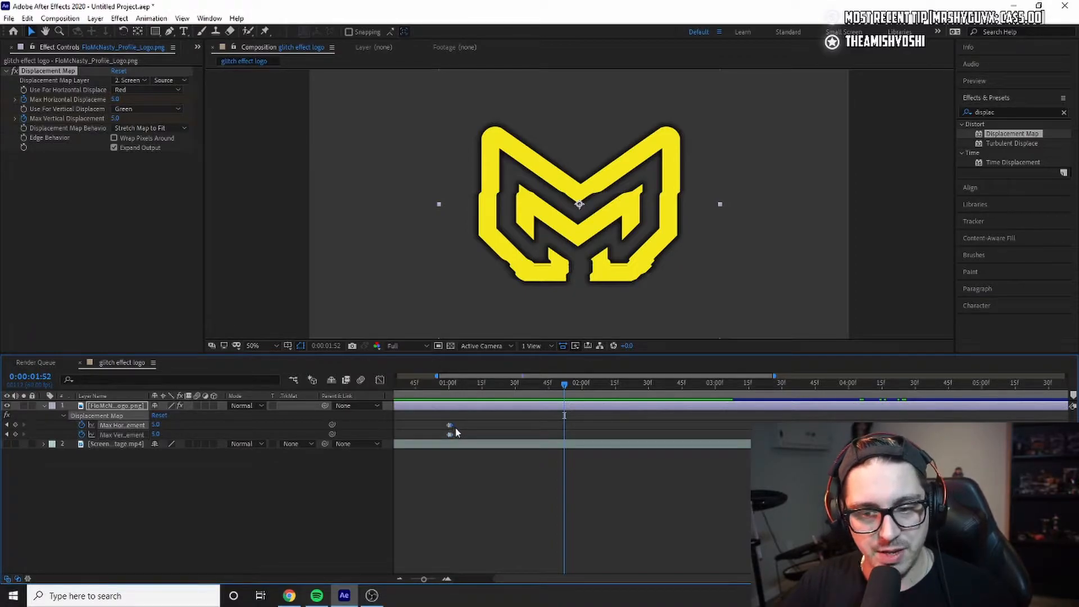
{"action": "left_click_drag", "start_coordinate": [565, 384], "coordinate": [582, 384]}
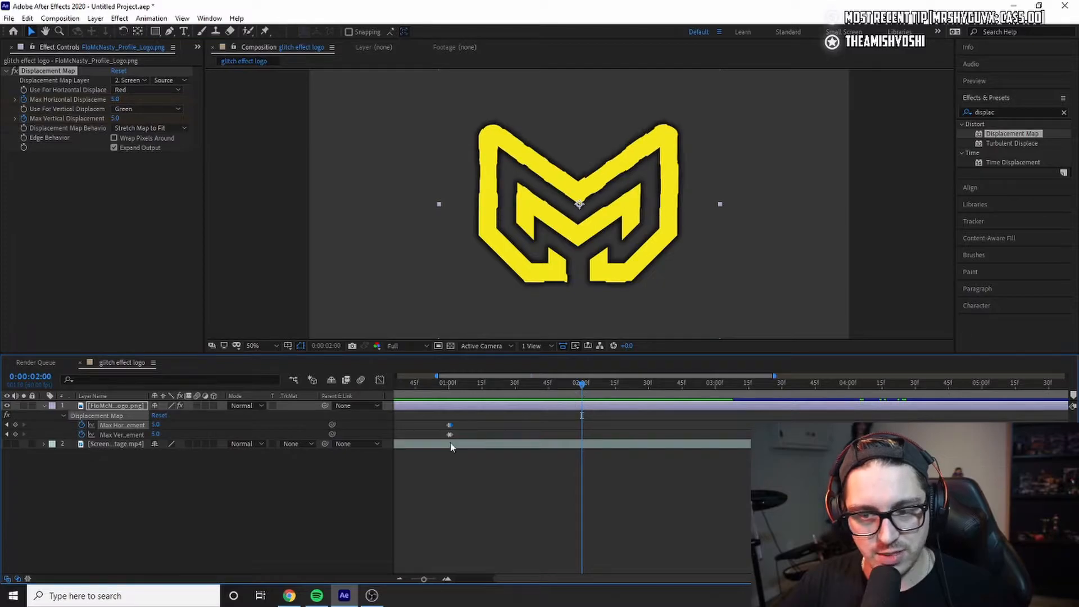
{"action": "left_click", "coordinate": [16, 434]}
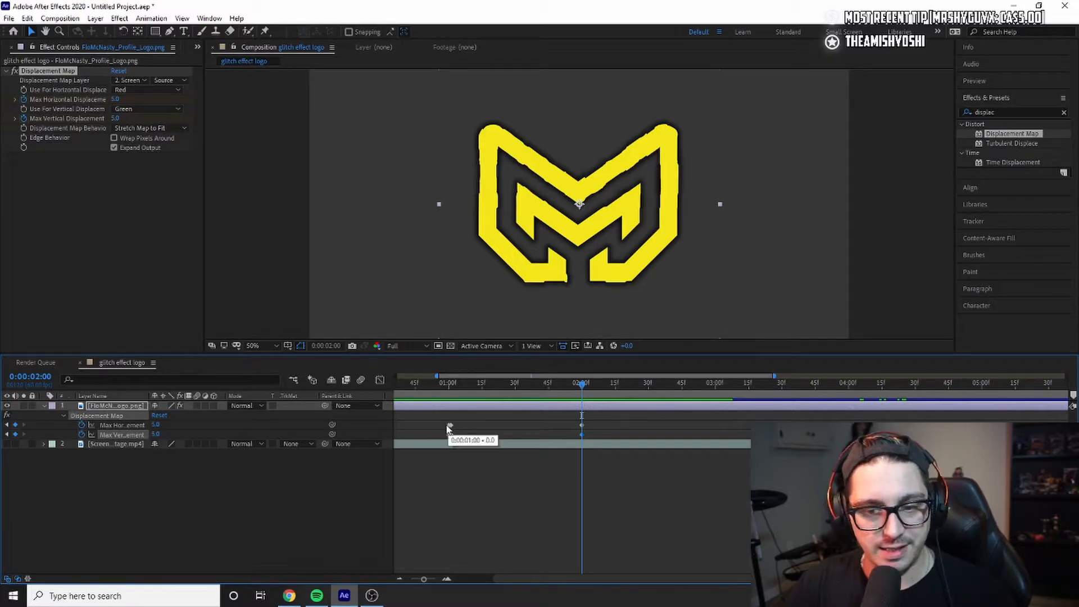
{"action": "mouse_move", "coordinate": [449, 430]}
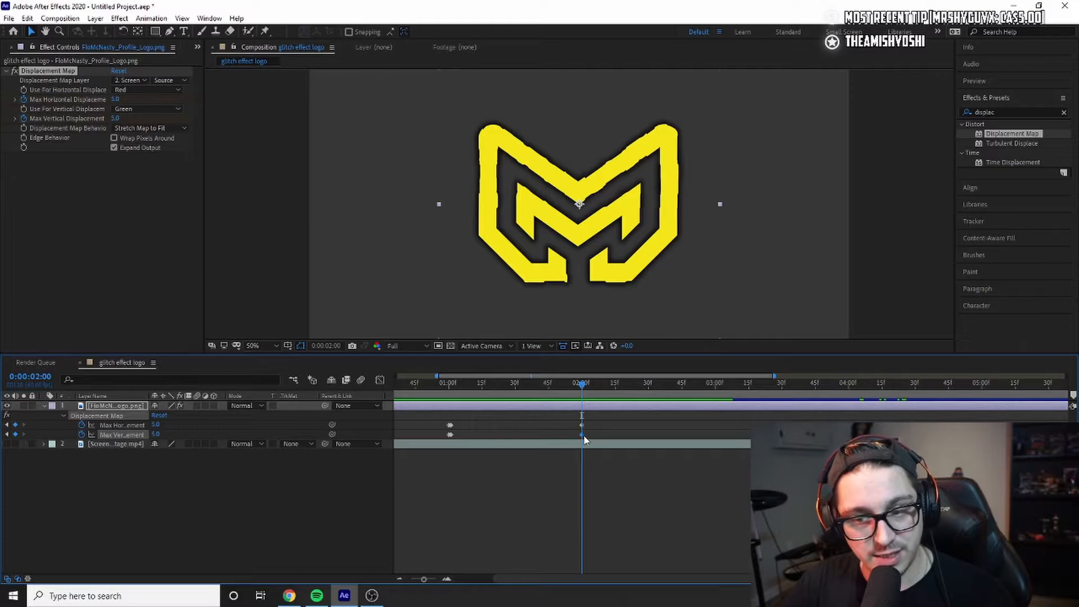
{"action": "mouse_move", "coordinate": [583, 439]}
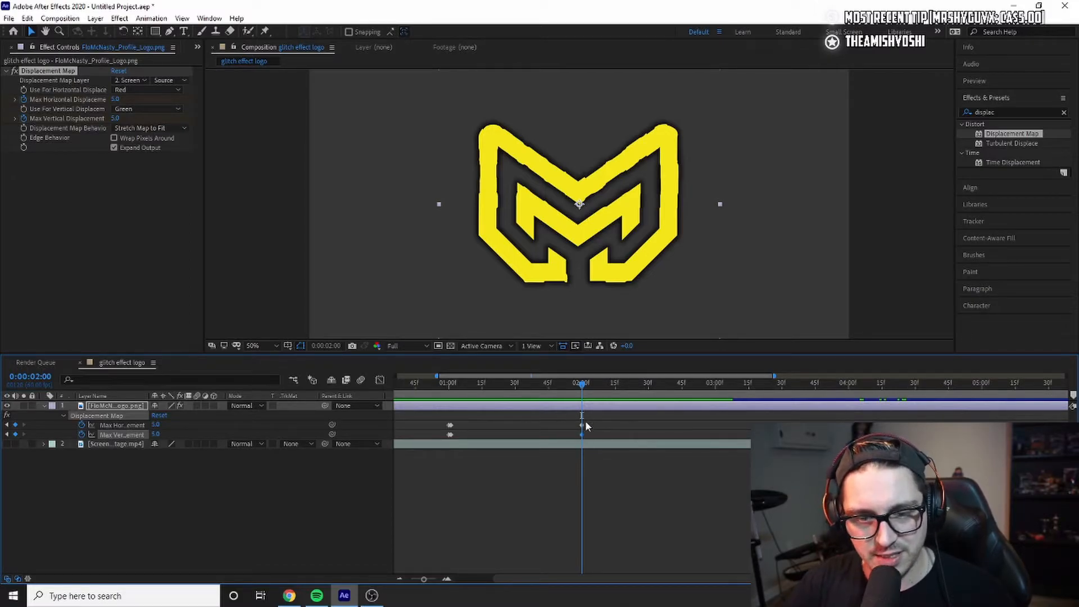
Step: At 0:00:02:01, set Max Horizontal and Max Vertical Displacement of the logo layer to 0
{"action": "key", "text": "Page_Down"}
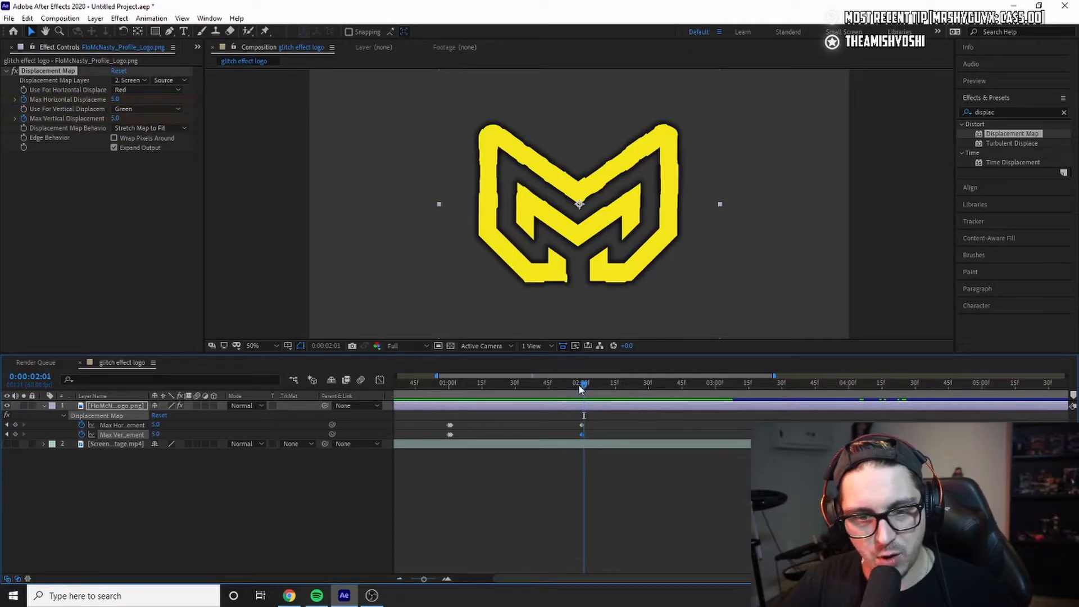
{"action": "left_click", "coordinate": [155, 425]}
{"action": "type", "text": "0"}
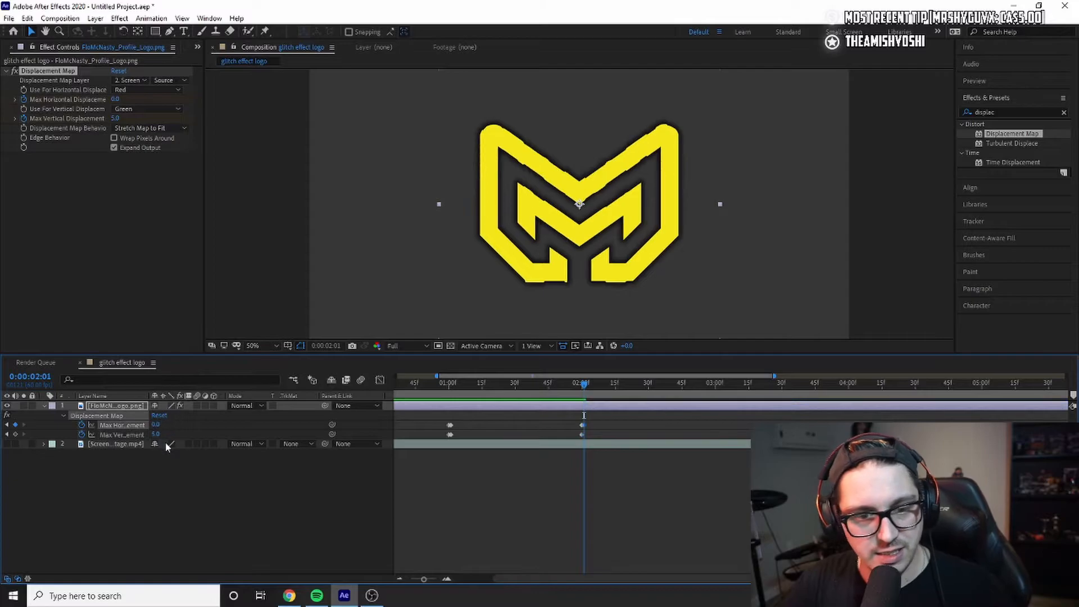
{"action": "left_click", "coordinate": [158, 434]}
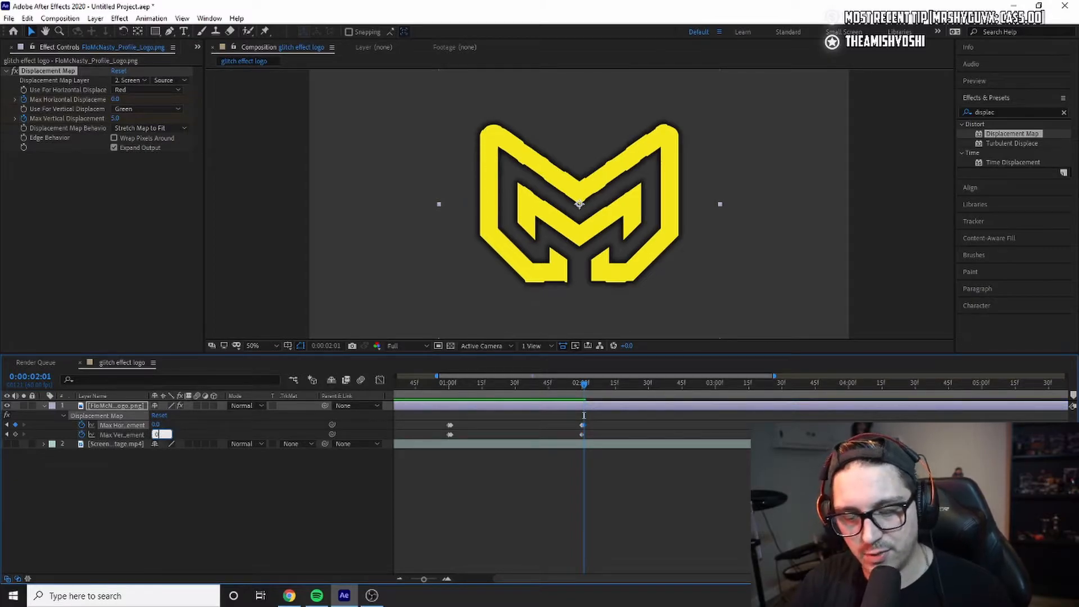
{"action": "type", "text": "0"}
{"action": "key", "text": "Return"}
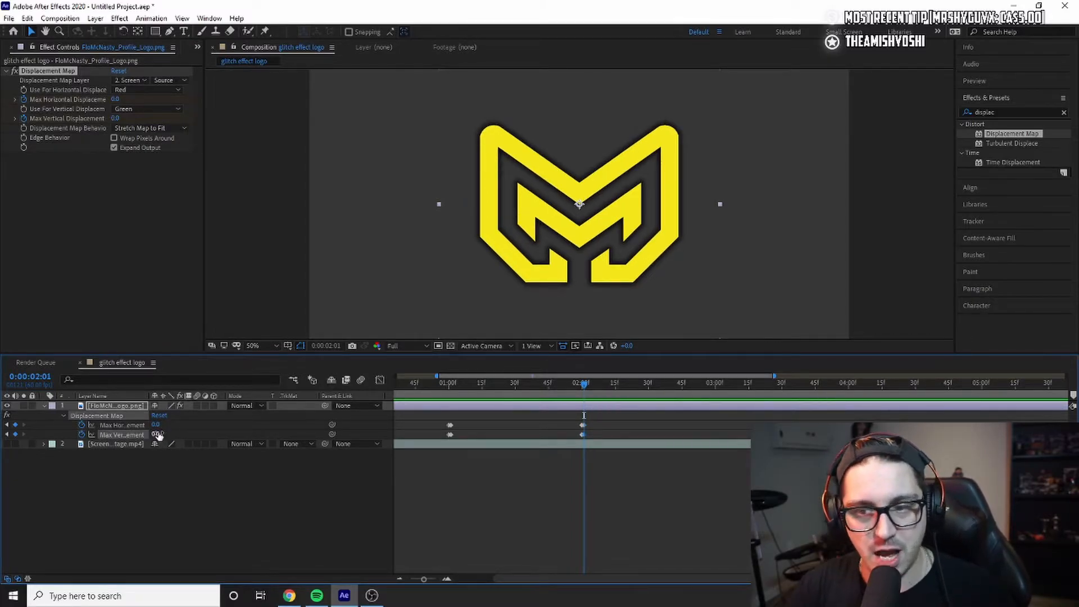
Step: Play the composition from the start to review the logo's glitch between 1 and 2 seconds
{"action": "key", "text": "minus"}
{"action": "left_click_drag", "start_coordinate": [490, 383], "coordinate": [288, 409]}
{"action": "key", "text": "space"}
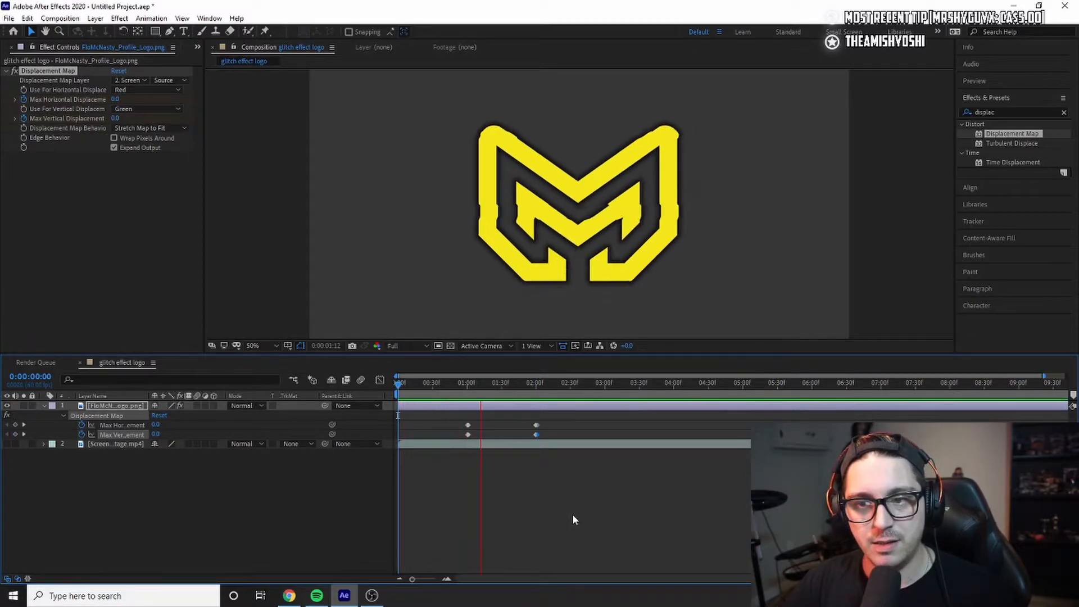
{"action": "key", "text": "space"}
{"action": "key", "text": "space"}
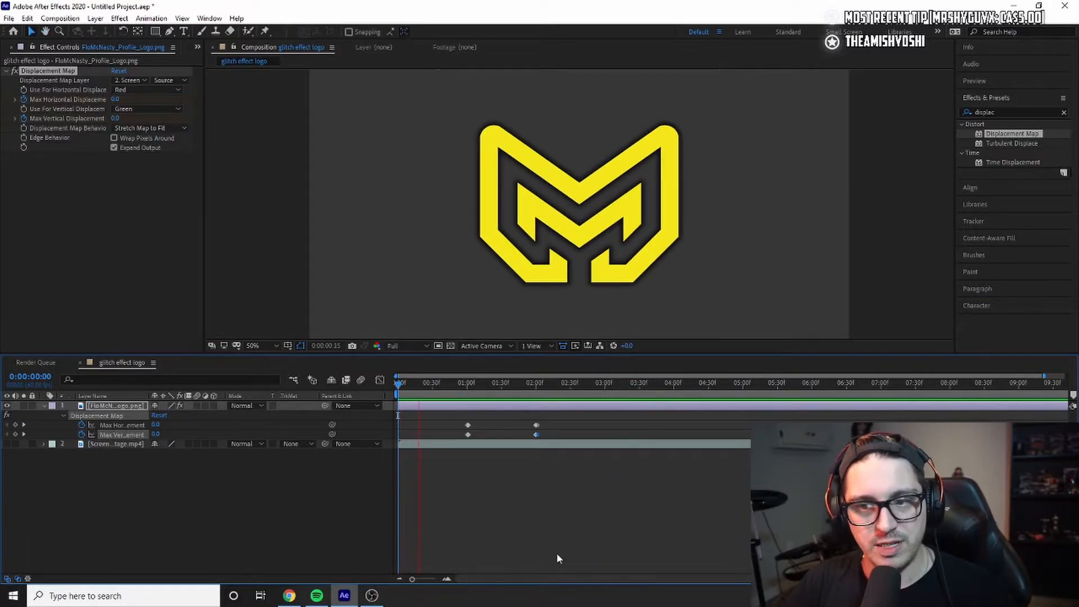
{"action": "key", "text": "space"}
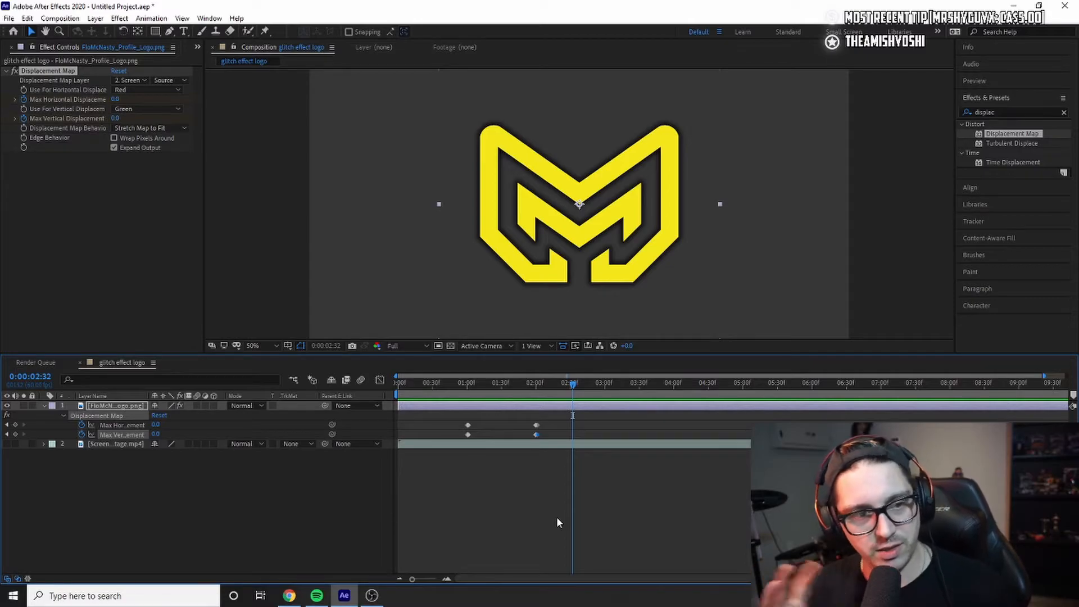
{"action": "left_click", "coordinate": [458, 382]}
{"action": "key", "text": "Home"}
{"action": "key", "text": "space"}
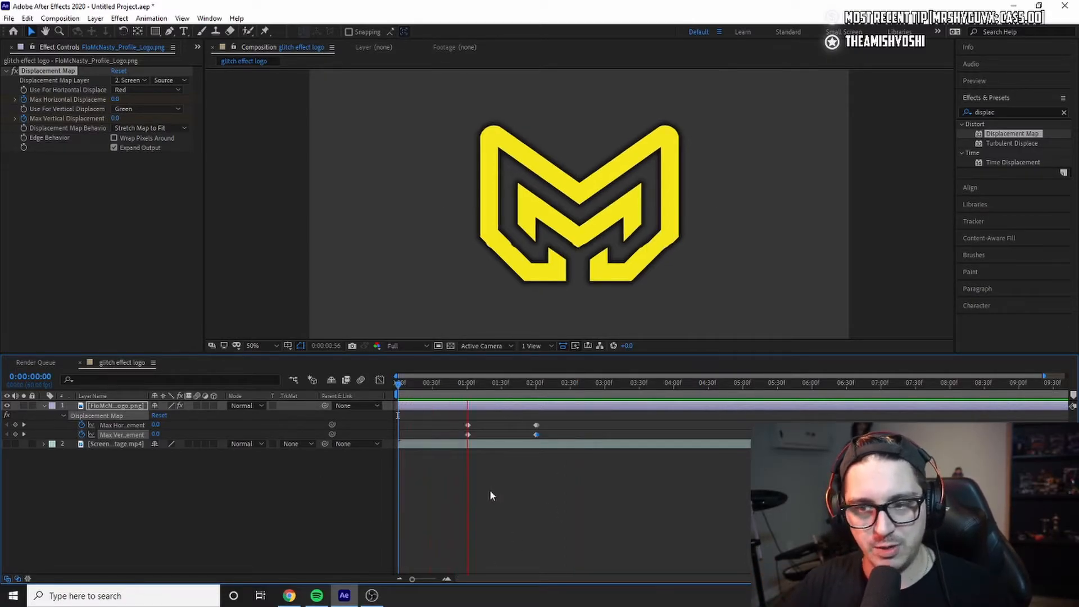
{"action": "key", "text": "space"}
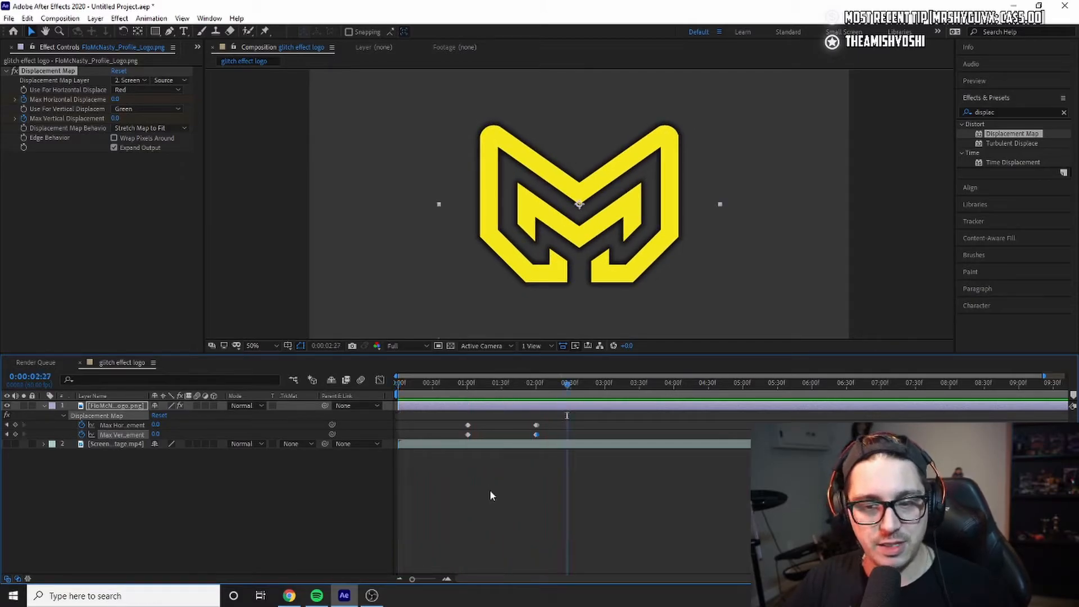
Step: Collapse the logo layer's properties and duplicate the layer twice
{"action": "left_click", "coordinate": [131, 406]}
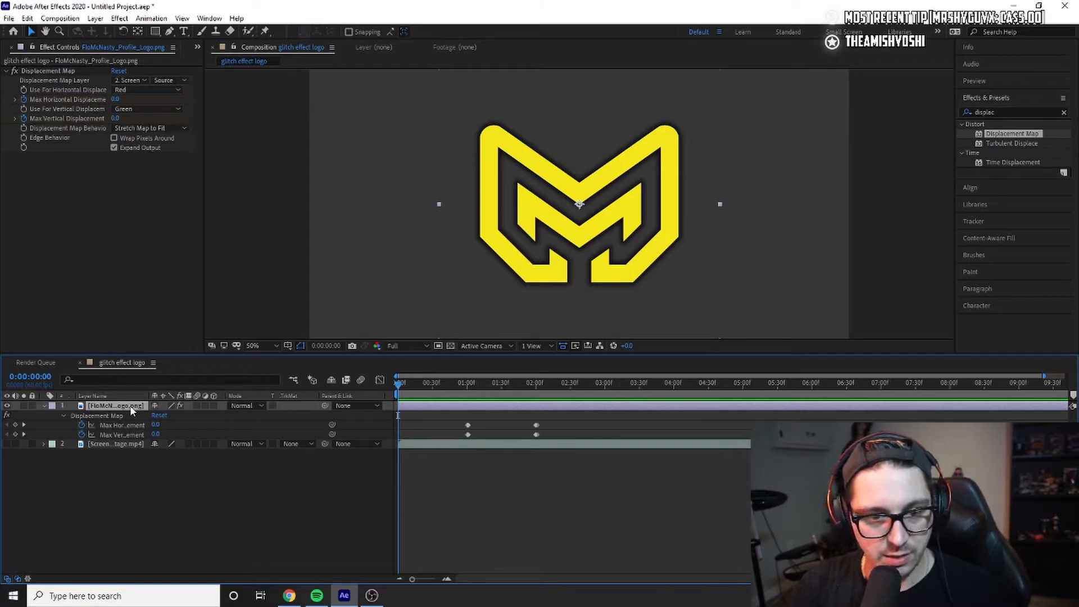
{"action": "left_click", "coordinate": [44, 406]}
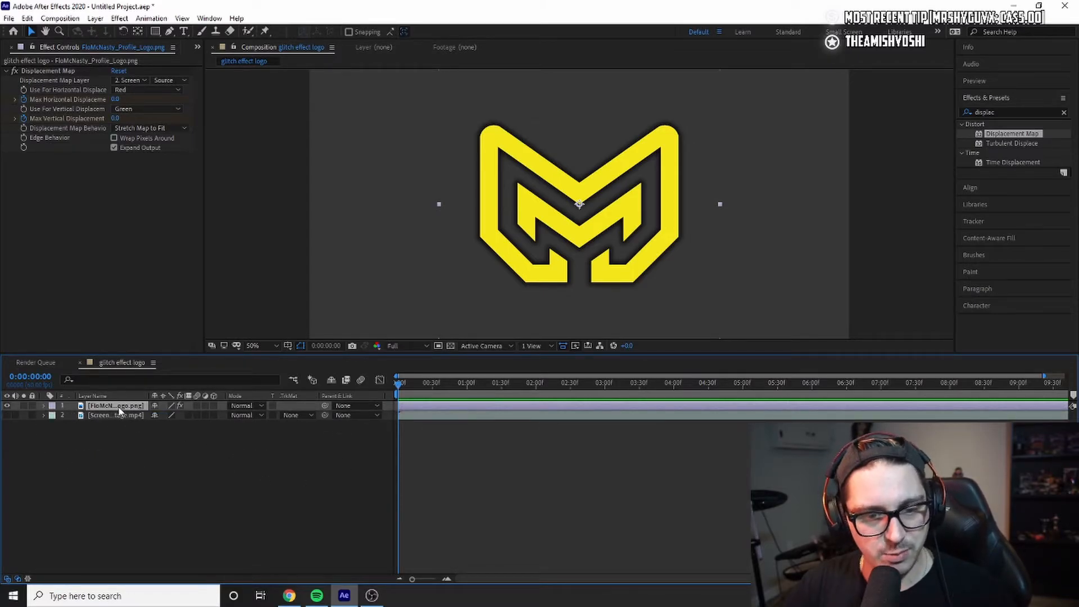
{"action": "key", "text": "ctrl+d"}
{"action": "key", "text": "ctrl+d"}
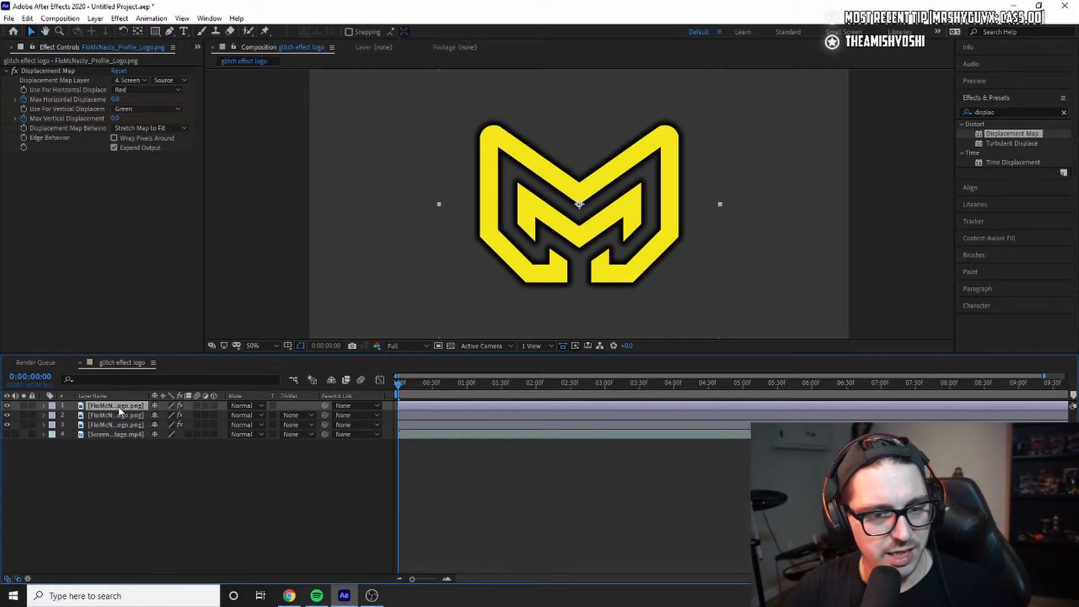
Step: Rename the second logo layer as red and the third as green
{"action": "left_click", "coordinate": [124, 416]}
{"action": "key", "text": "Return"}
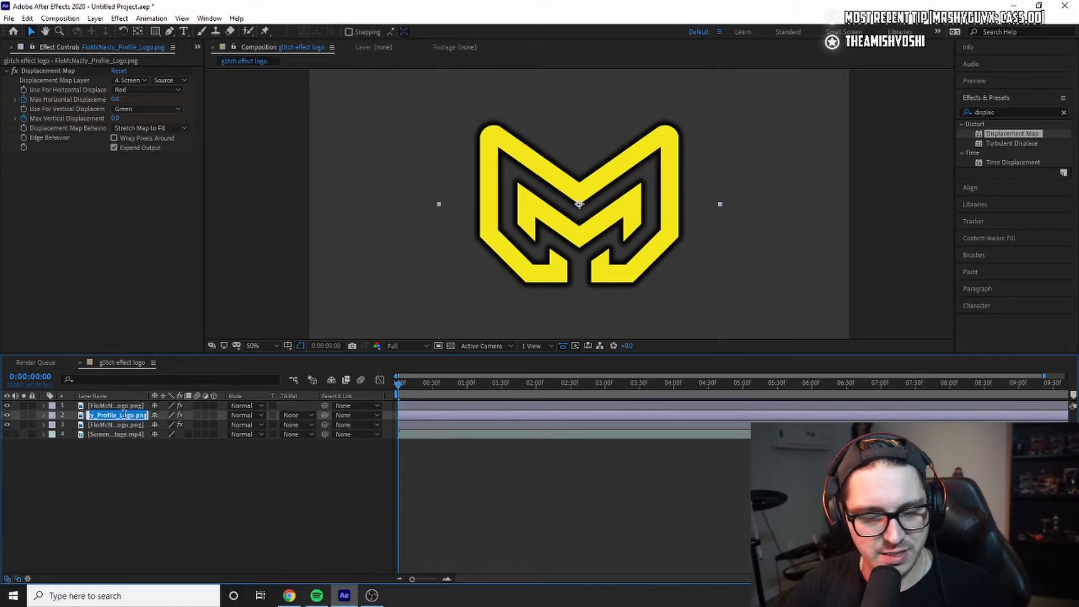
{"action": "type", "text": "red"}
{"action": "key", "text": "Return"}
{"action": "left_click", "coordinate": [113, 425]}
{"action": "key", "text": "Return"}
{"action": "type", "text": "green"}
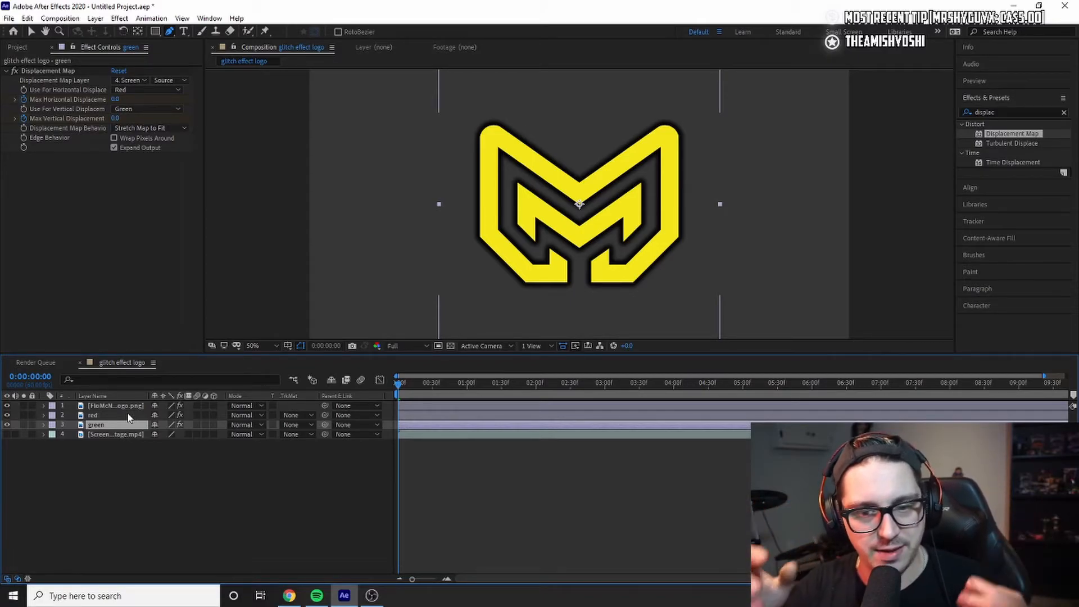
Step: Nudge the red layer slightly to the right so its edge shows beside the main logo
{"action": "left_click", "coordinate": [104, 414]}
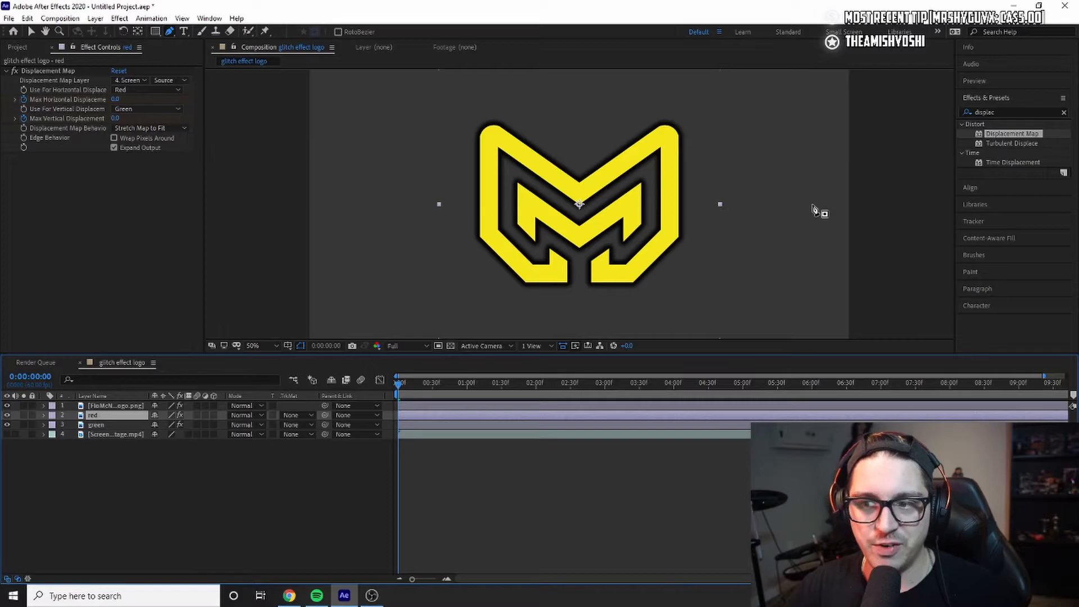
{"action": "key", "text": "Right"}
{"action": "key", "text": "Right"}
{"action": "key", "text": "Right"}
{"action": "key", "text": "Right"}
{"action": "key", "text": "Right"}
{"action": "key", "text": "Right"}
{"action": "key", "text": "Right"}
{"action": "key", "text": "Right"}
{"action": "key", "text": "Right"}
{"action": "key", "text": "Right"}
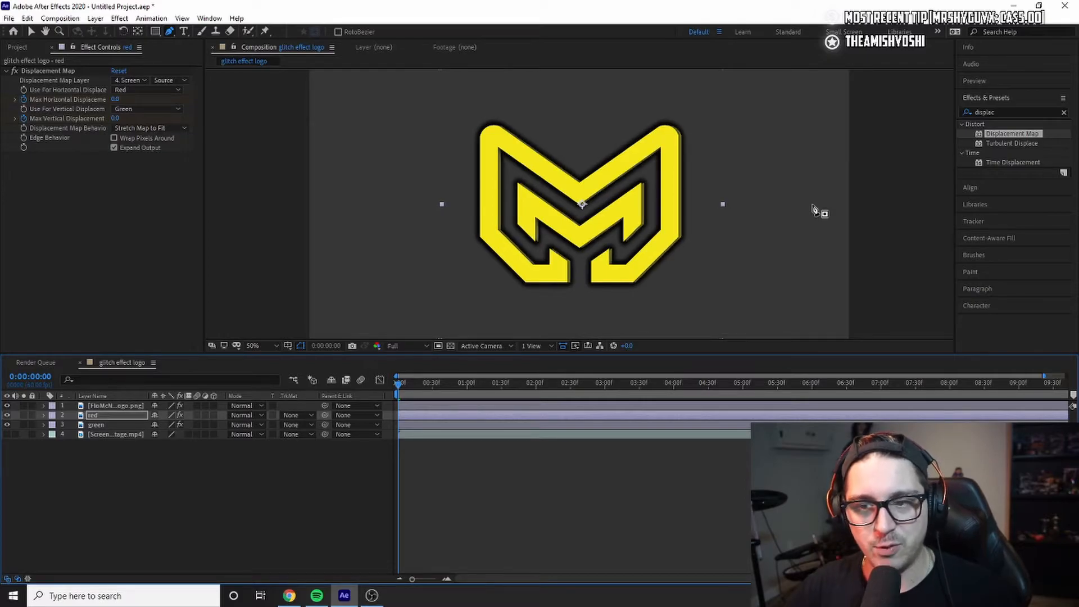
Step: Nudge the green layer slightly to the left so its edge shows on the logo's other side
{"action": "left_click", "coordinate": [105, 425]}
{"action": "key", "text": "Left"}
{"action": "key", "text": "Left"}
{"action": "key", "text": "Left"}
{"action": "key", "text": "Left"}
{"action": "key", "text": "Left"}
{"action": "key", "text": "Left"}
{"action": "key", "text": "Left"}
{"action": "key", "text": "Left"}
{"action": "key", "text": "Left"}
{"action": "key", "text": "Left"}
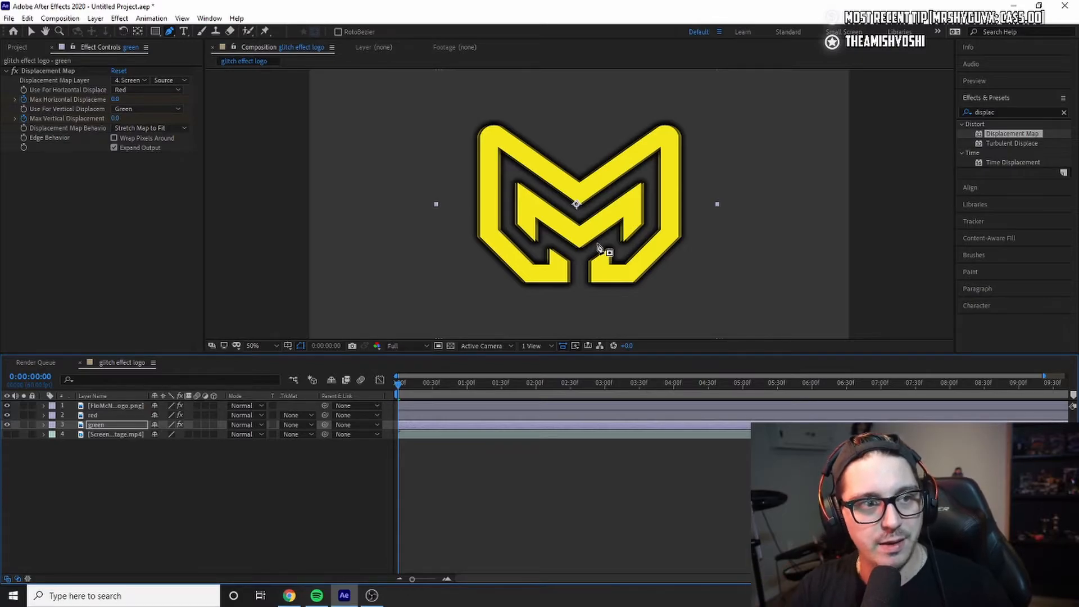
Step: Apply Hue/Saturation to the red layer and set its Master Hue to -69°
{"action": "left_click", "coordinate": [97, 416]}
{"action": "left_click", "coordinate": [999, 112]}
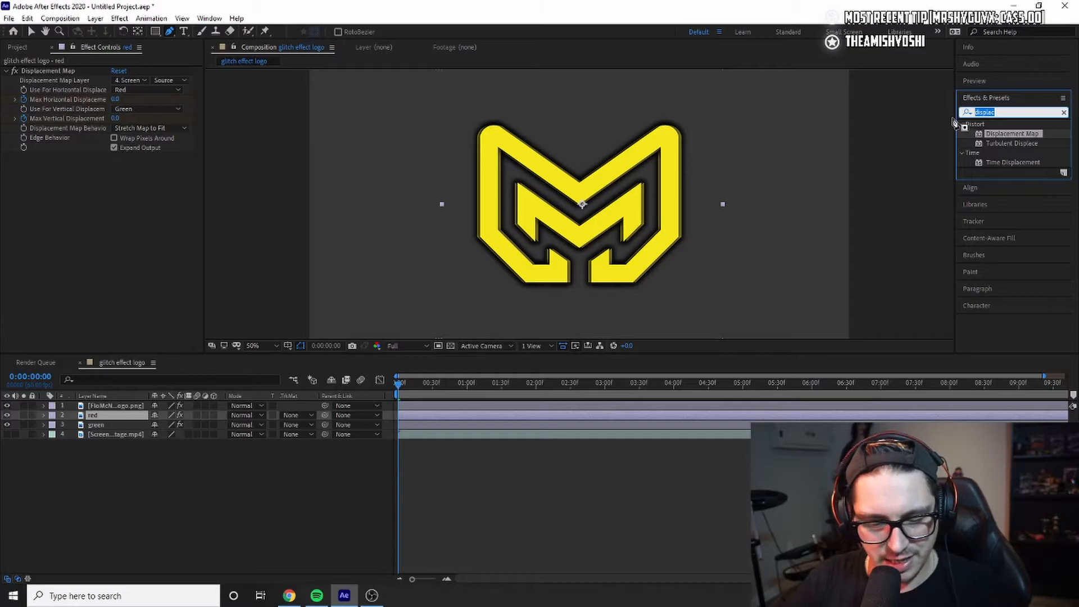
{"action": "type", "text": "hue"}
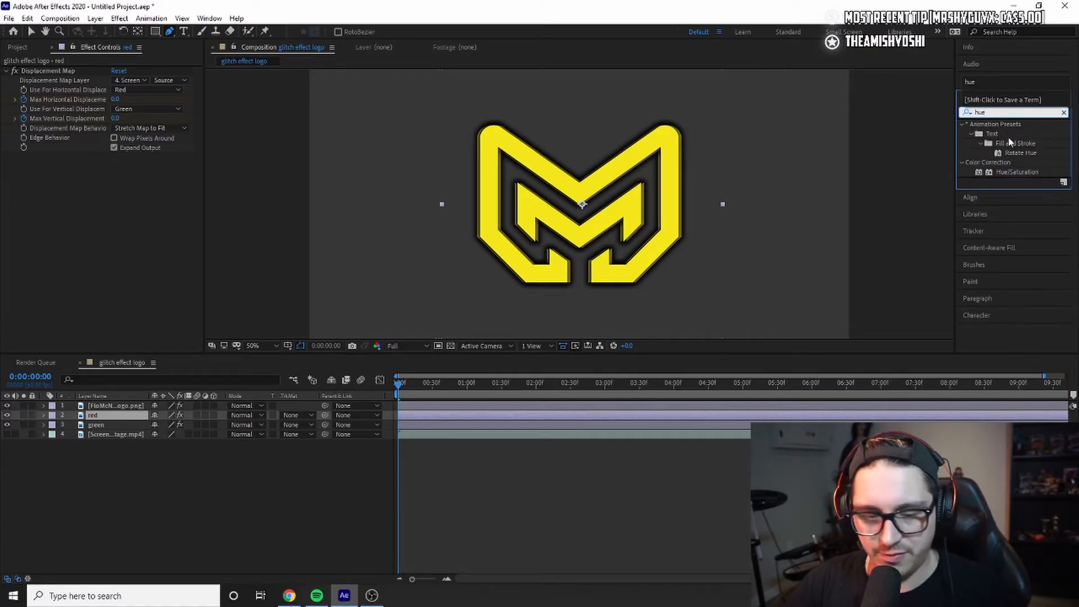
{"action": "left_click_drag", "start_coordinate": [1021, 173], "coordinate": [113, 421]}
{"action": "key", "text": "v"}
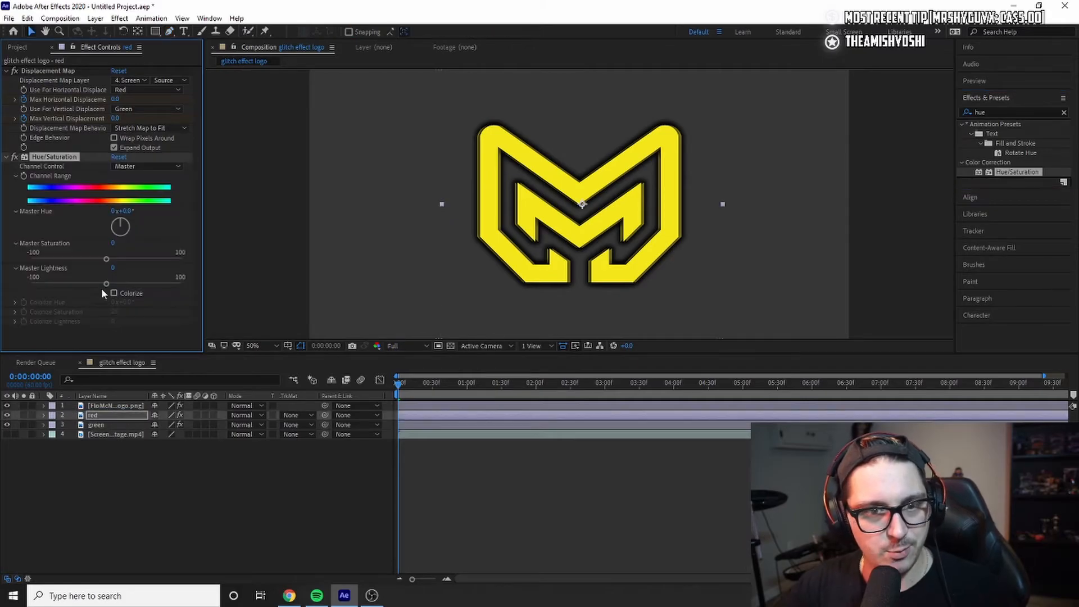
{"action": "left_click_drag", "start_coordinate": [120, 227], "coordinate": [117, 229]}
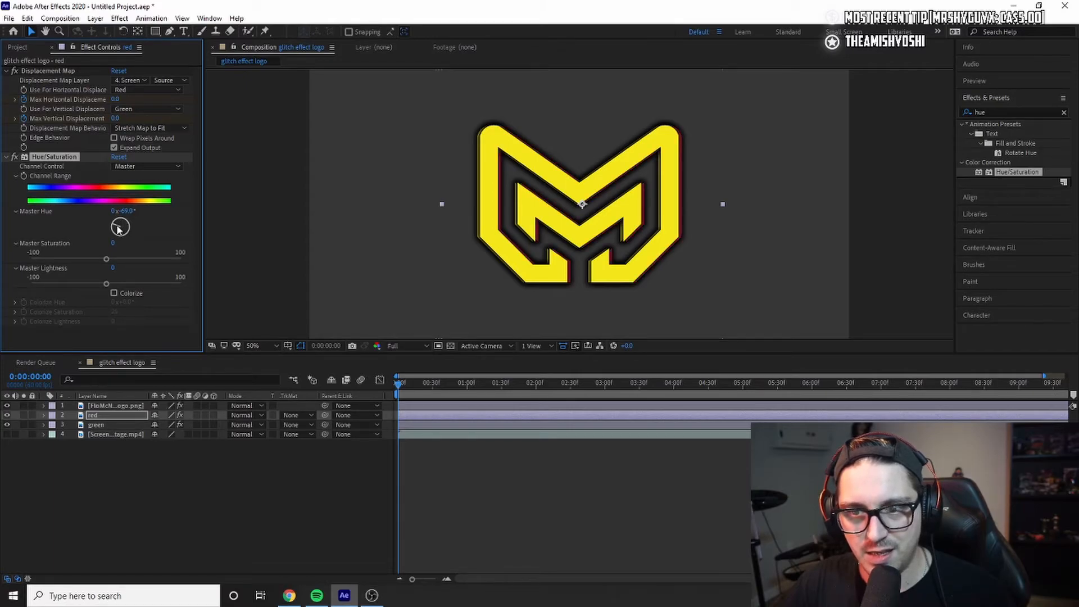
Step: Apply Hue/Saturation to the green layer and set its Master Hue to -1x-244°
{"action": "left_click", "coordinate": [103, 426]}
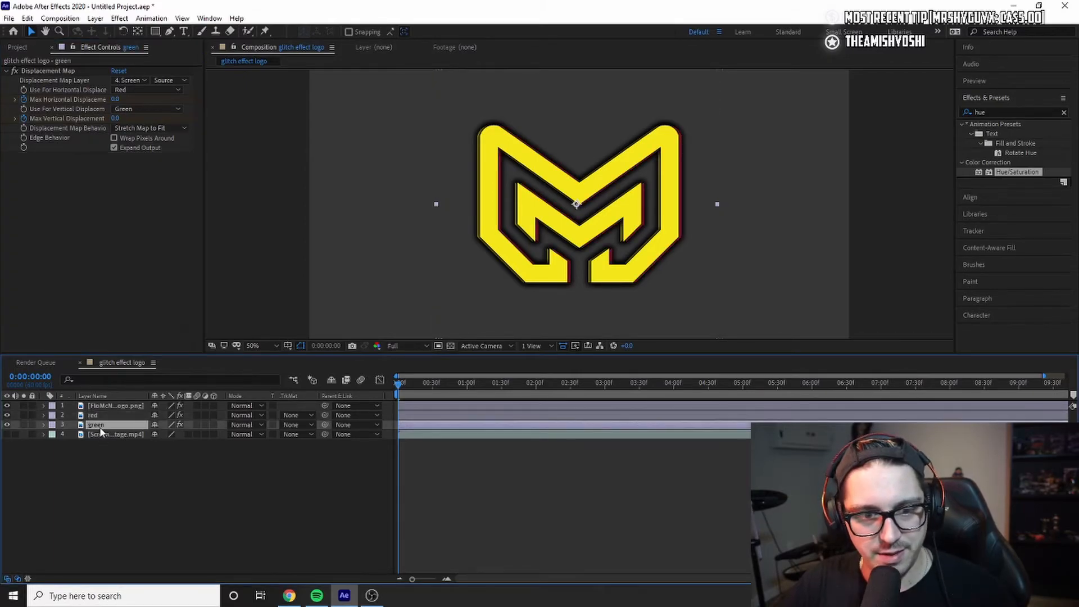
{"action": "left_click_drag", "start_coordinate": [1019, 173], "coordinate": [130, 431]}
{"action": "mouse_move", "coordinate": [127, 230]}
{"action": "left_mouse_down"}
{"action": "mouse_move", "coordinate": [115, 235]}
{"action": "mouse_move", "coordinate": [137, 239]}
{"action": "left_mouse_up"}
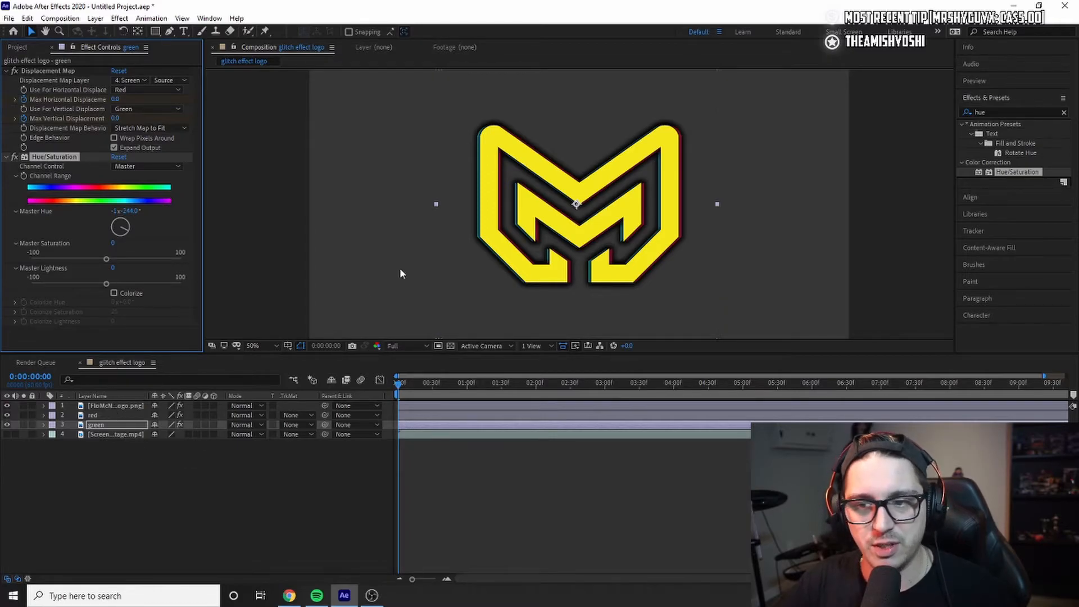
Step: Rename the green layer as blue
{"action": "left_click", "coordinate": [111, 426]}
{"action": "key", "text": "Return"}
{"action": "type", "text": "blue"}
{"action": "key", "text": "Return"}
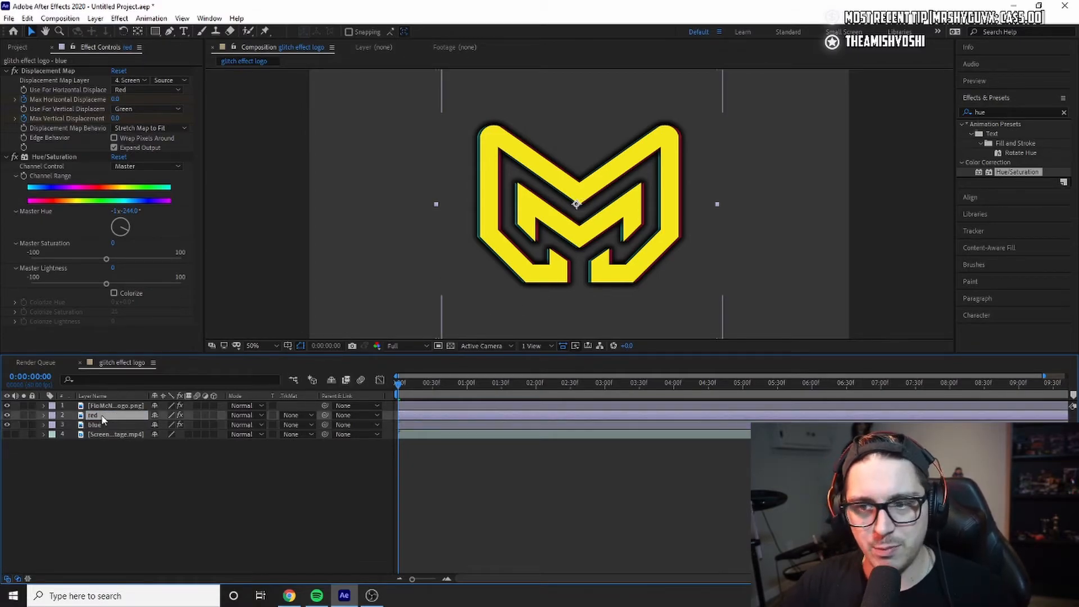
Step: Nudge the red layer a little further to the right
{"action": "left_click", "coordinate": [492, 415]}
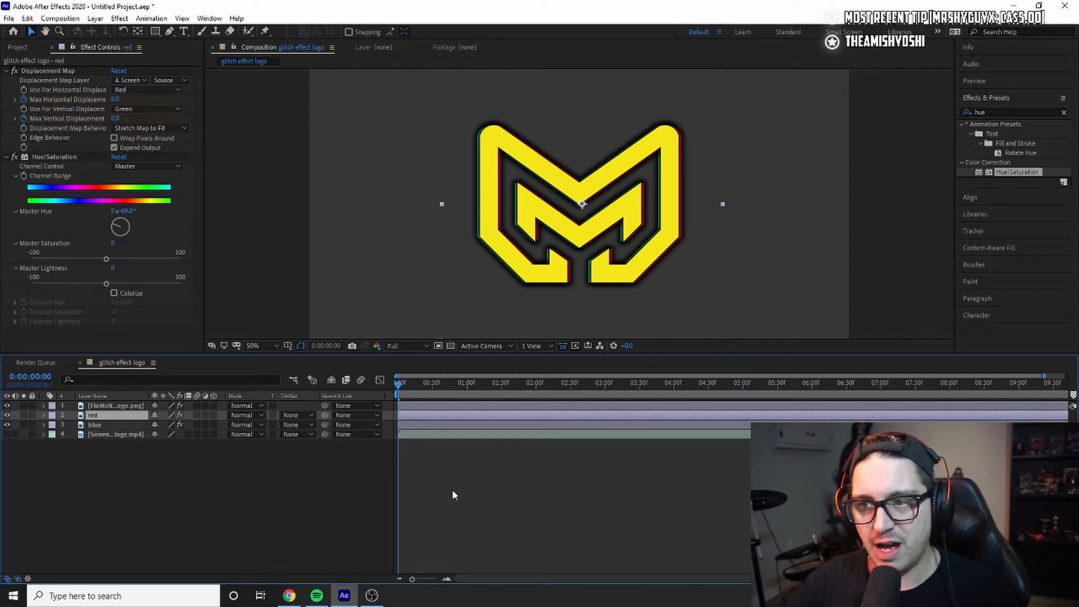
{"action": "key", "text": "Right"}
{"action": "key", "text": "Right"}
{"action": "key", "text": "Right"}
{"action": "key", "text": "Right"}
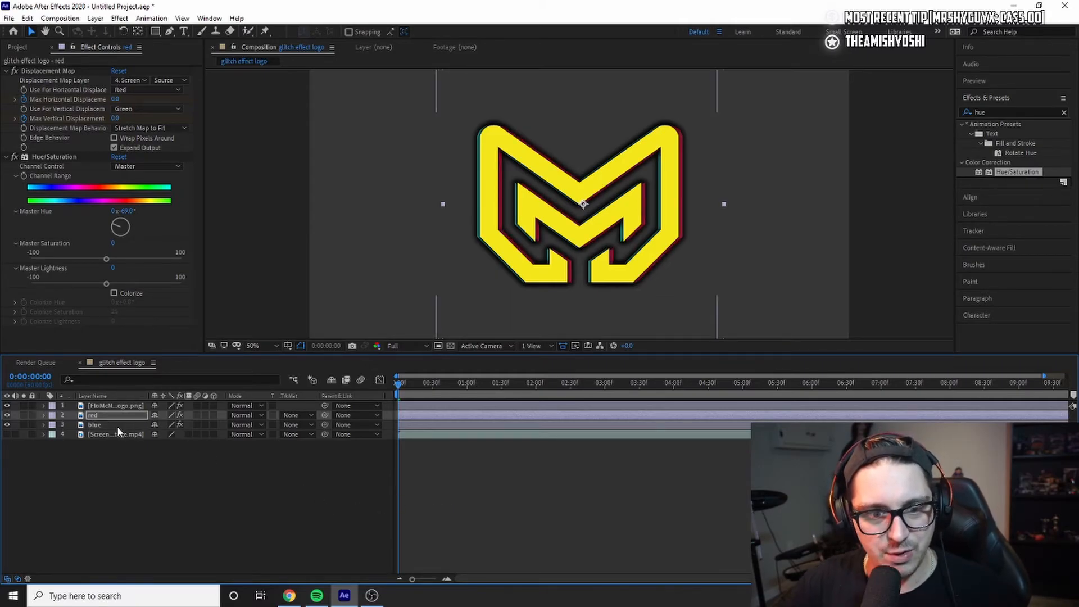
Step: Nudge the blue layer a little further to the left and preview the animation from the start
{"action": "left_click", "coordinate": [118, 427]}
{"action": "key", "text": "space"}
{"action": "key", "text": "space"}
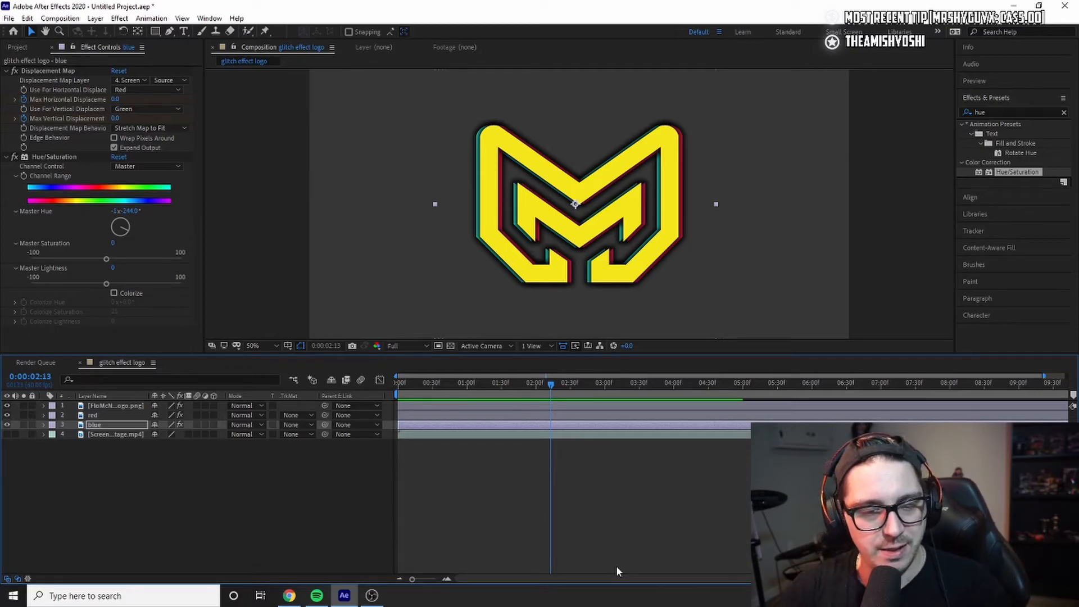
Step: Lower the Opacity of both the red and blue layers to 40%
{"action": "left_click", "coordinate": [102, 415]}
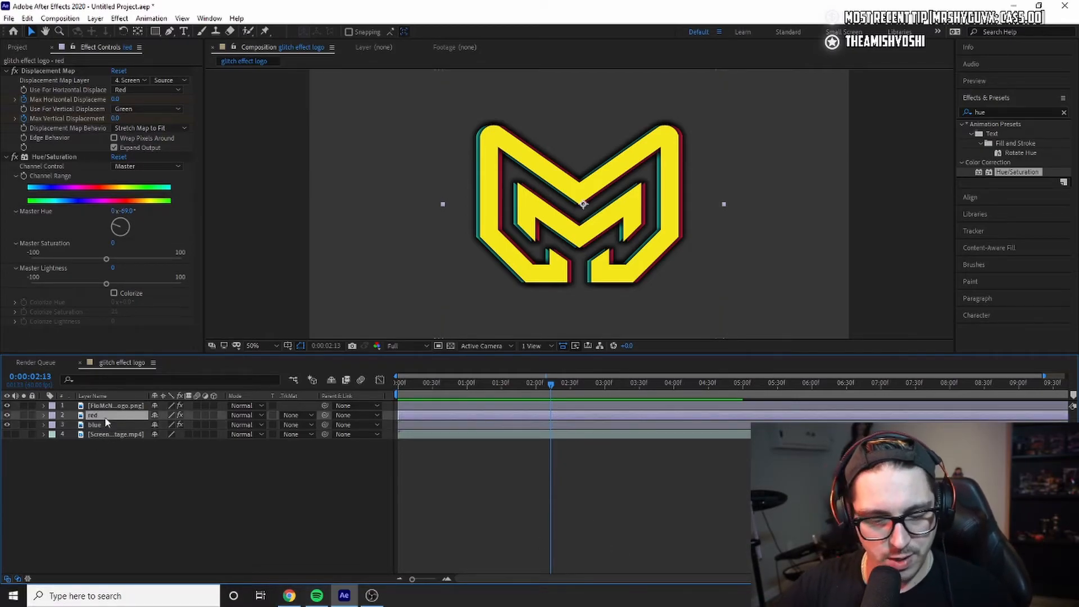
{"action": "key", "text": "t"}
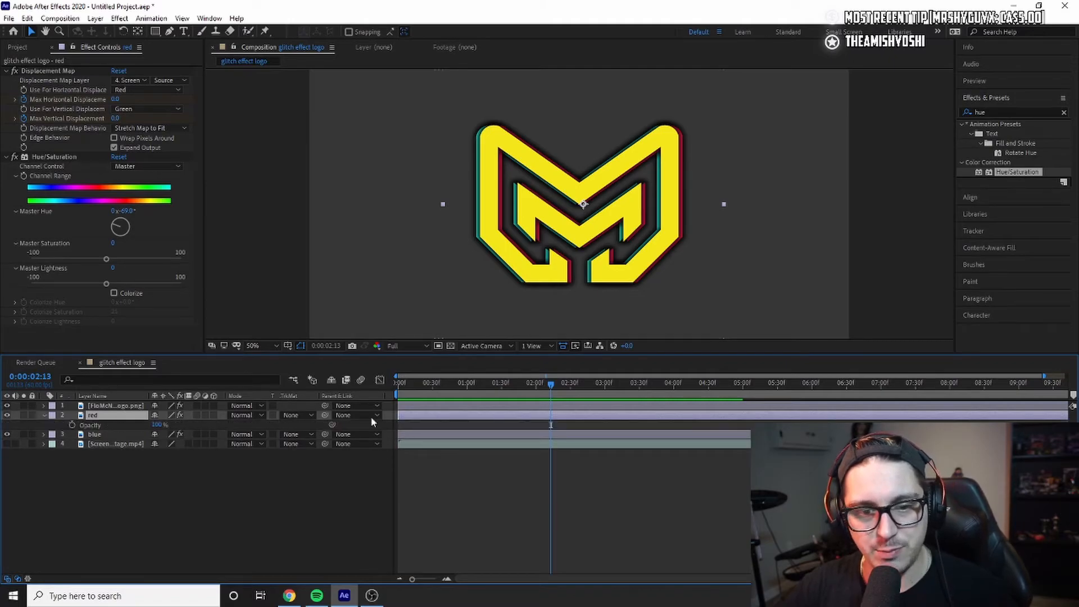
{"action": "left_click_drag", "start_coordinate": [158, 425], "coordinate": [147, 430]}
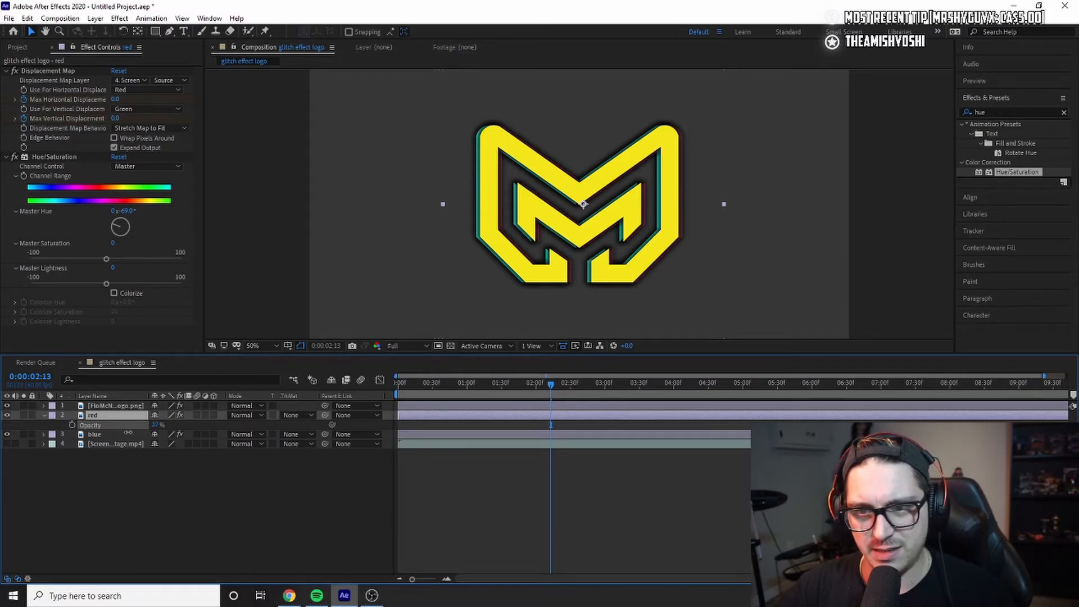
{"action": "left_click", "coordinate": [109, 434]}
{"action": "key", "text": "t"}
{"action": "left_click_drag", "start_coordinate": [150, 442], "coordinate": [137, 453]}
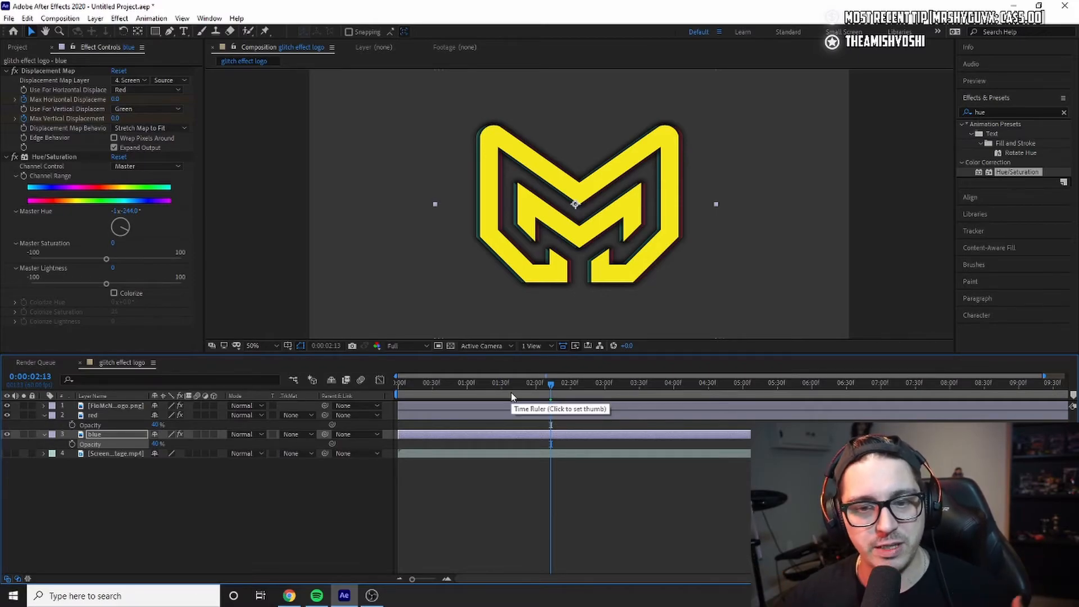
Step: Reveal the logo layer's displacement keyframes and add an Opacity keyframe of 40% to the red layer at 0:00:01:01
{"action": "left_click", "coordinate": [123, 404]}
{"action": "key", "text": "u"}
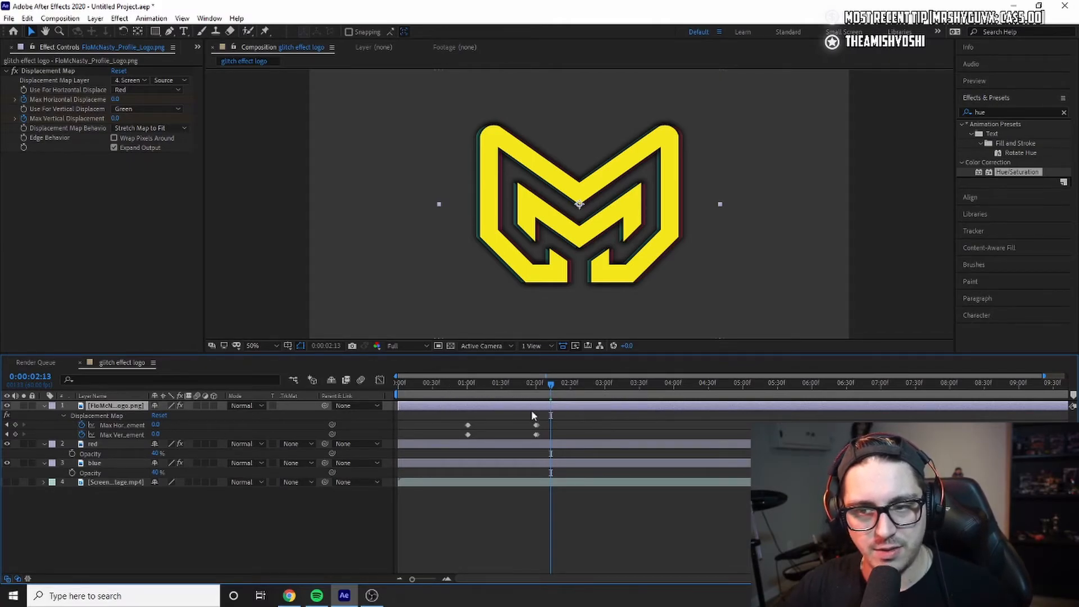
{"action": "left_click", "coordinate": [469, 389]}
{"action": "scroll", "coordinate": [469, 419], "scroll_direction": "up", "scroll_amount": 2}
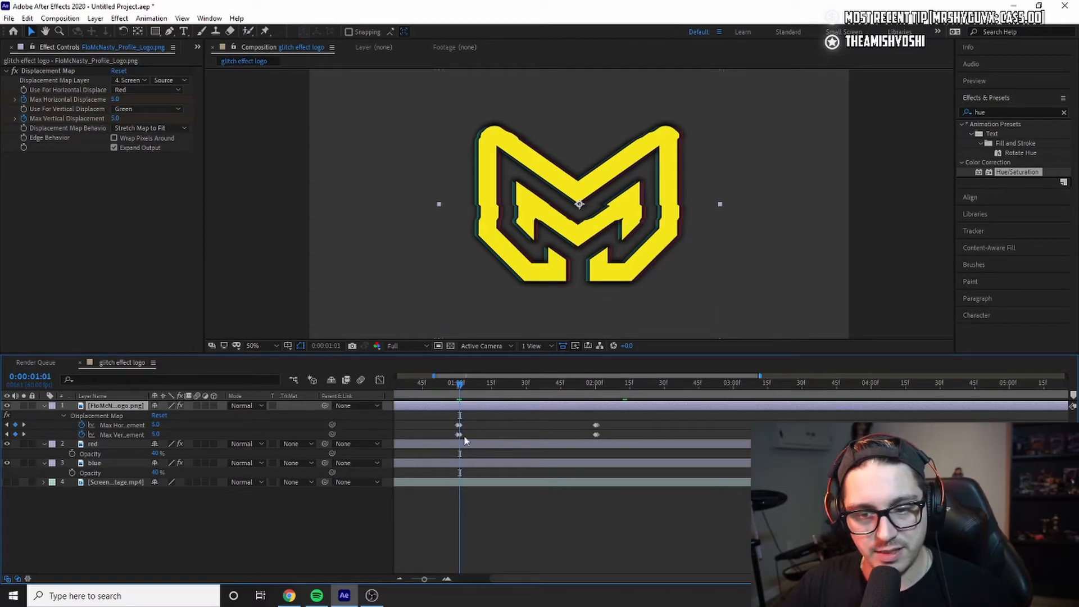
{"action": "mouse_move", "coordinate": [461, 433]}
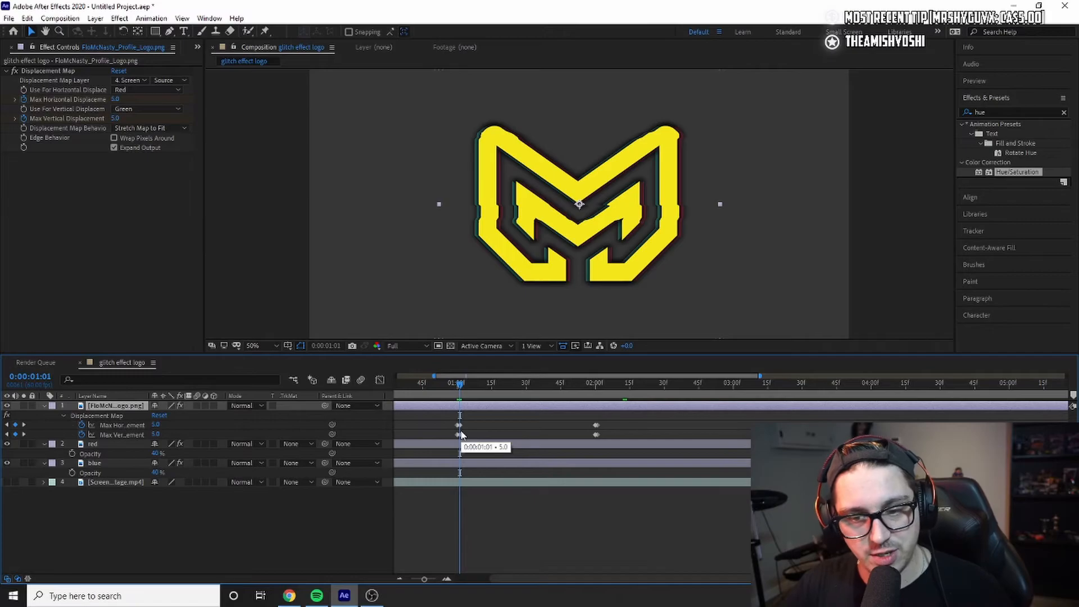
{"action": "left_click", "coordinate": [96, 444]}
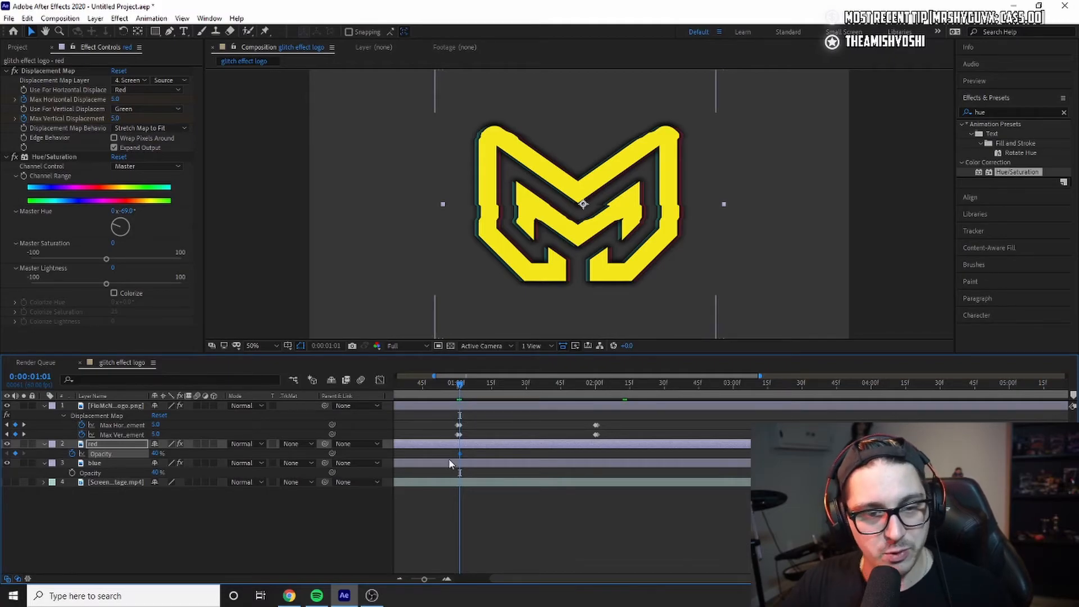
Step: Add a 0% Opacity keyframe to the red layer at 0:00:01:00 and preview the fade-in
{"action": "left_click_drag", "start_coordinate": [461, 388], "coordinate": [457, 388]}
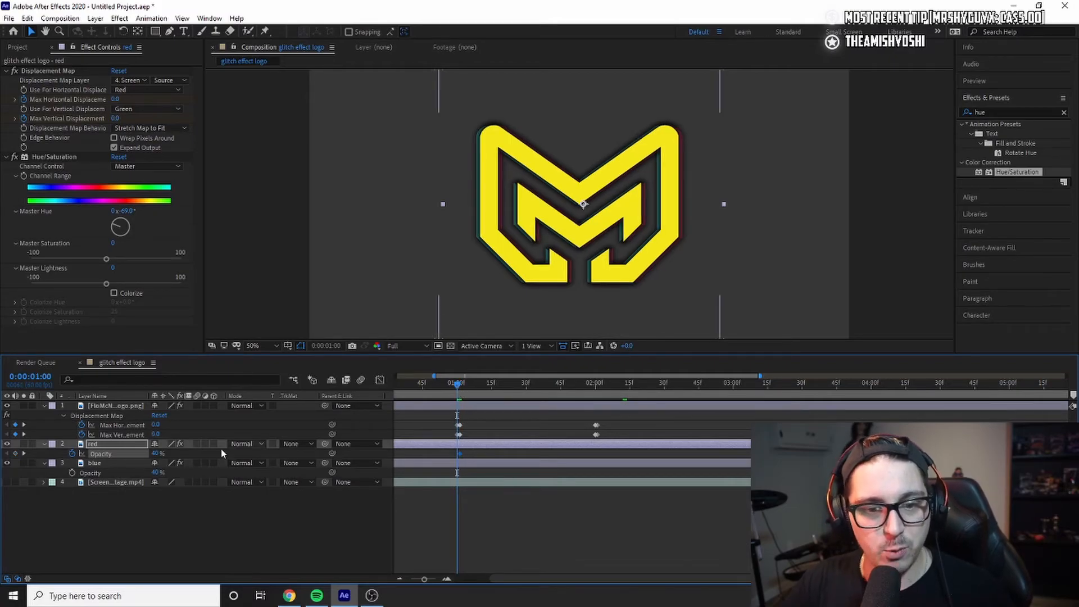
{"action": "left_click", "coordinate": [157, 454]}
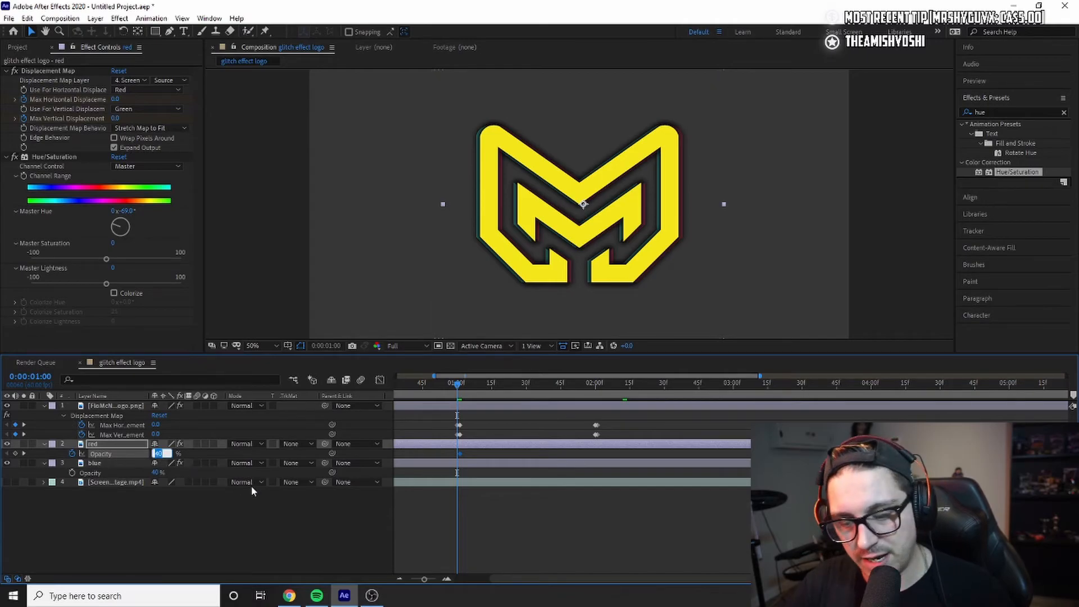
{"action": "type", "text": "0"}
{"action": "key", "text": "Return"}
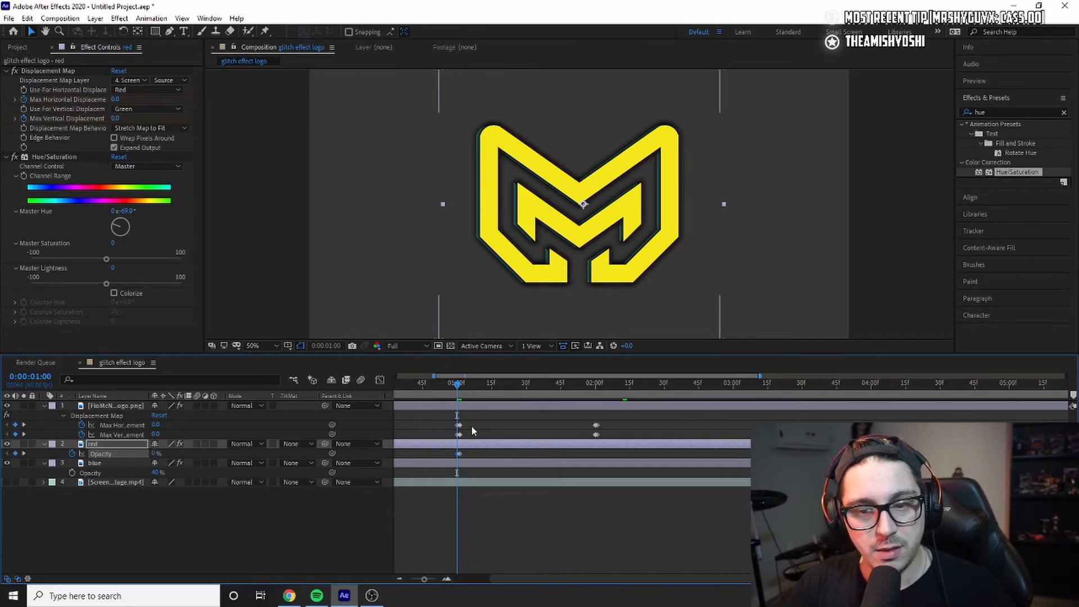
{"action": "mouse_move", "coordinate": [458, 386]}
{"action": "left_mouse_down"}
{"action": "mouse_move", "coordinate": [444, 387]}
{"action": "mouse_move", "coordinate": [469, 386]}
{"action": "mouse_move", "coordinate": [447, 386]}
{"action": "left_mouse_up"}
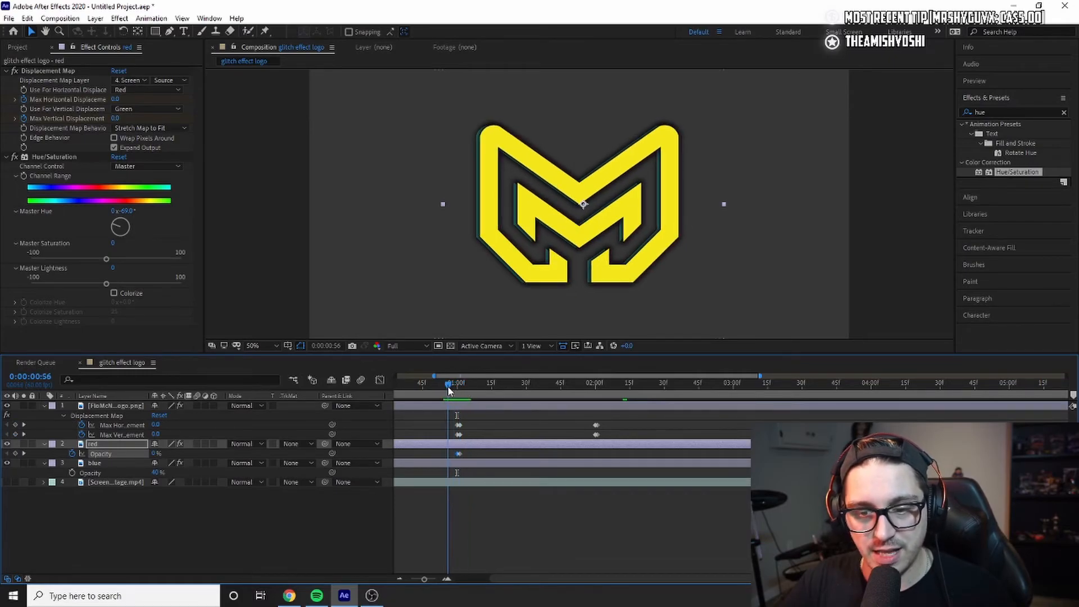
{"action": "key", "text": "space"}
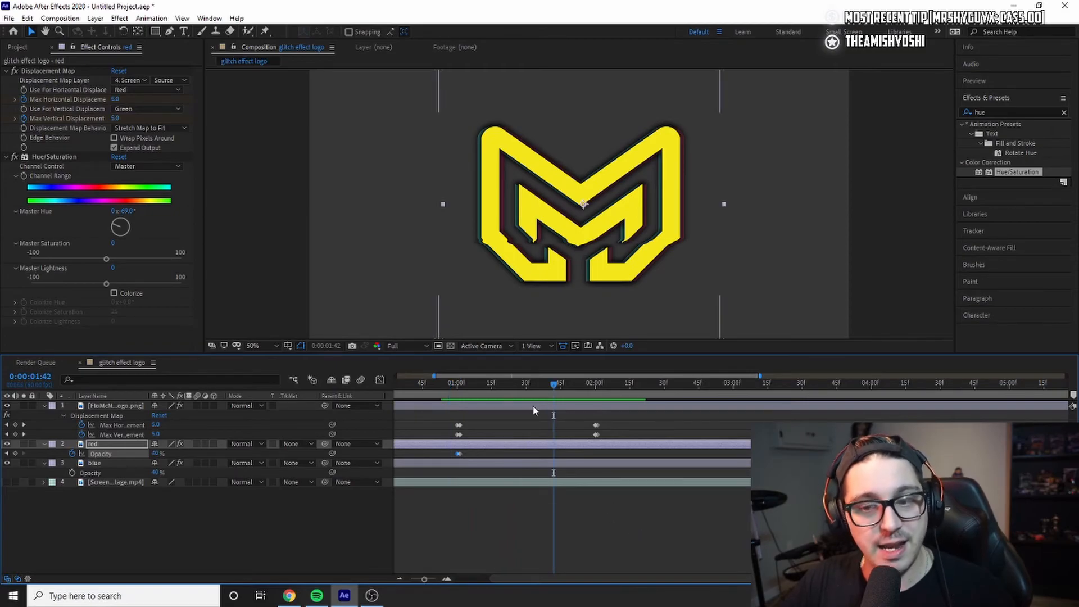
Step: Keyframe the red layer's Opacity at 40% at 0:00:02:00 and 0% at 0:00:02:01, and preview the glitch section
{"action": "left_click_drag", "start_coordinate": [554, 386], "coordinate": [595, 384]}
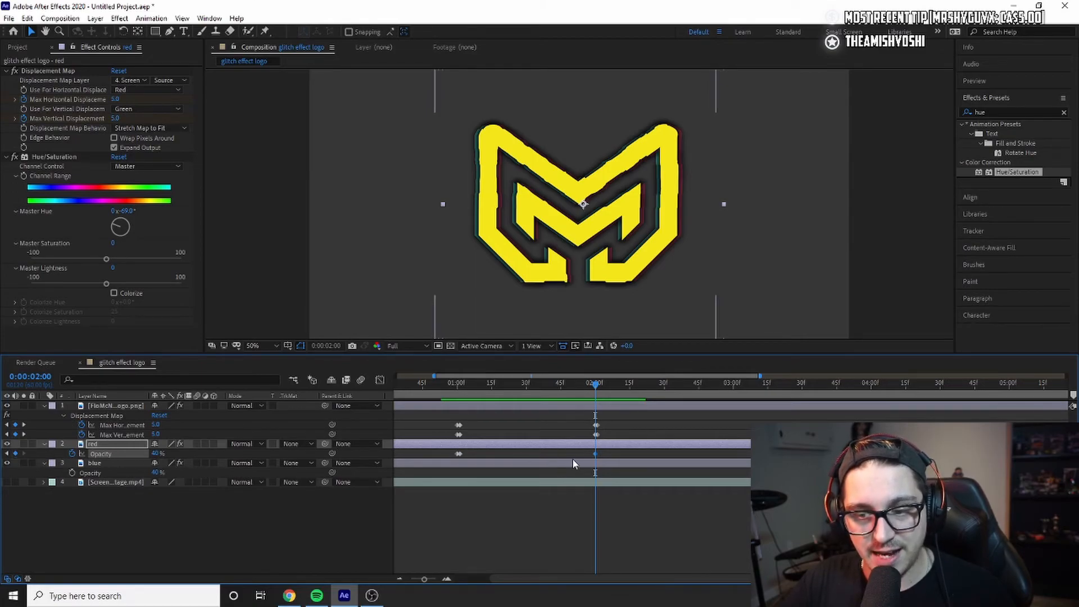
{"action": "left_click", "coordinate": [598, 384]}
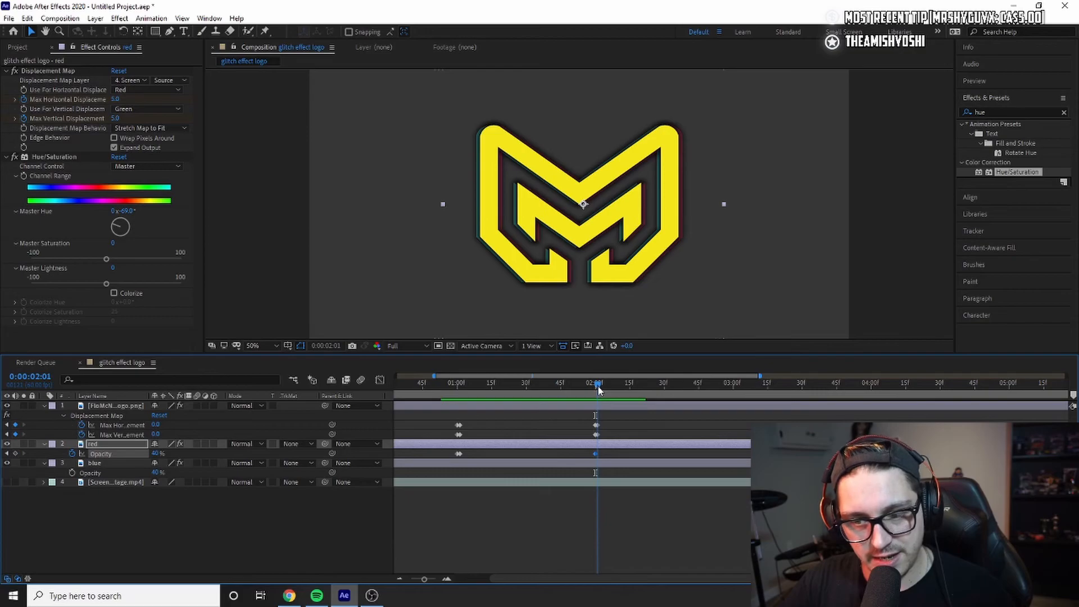
{"action": "left_click", "coordinate": [158, 453]}
{"action": "type", "text": "0"}
{"action": "key", "text": "Return"}
{"action": "left_click", "coordinate": [445, 383]}
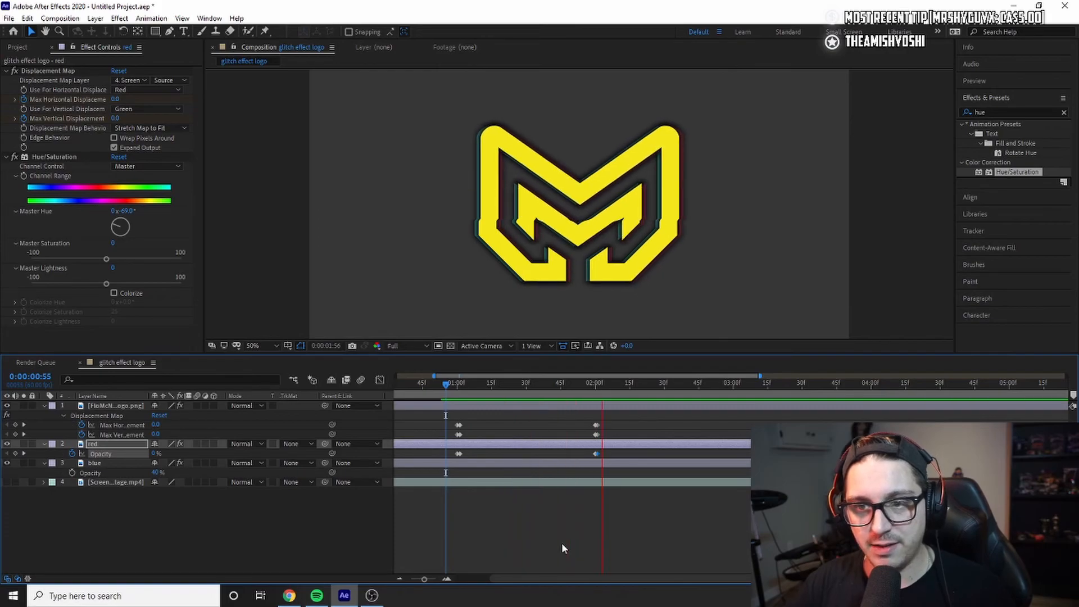
{"action": "key", "text": "space"}
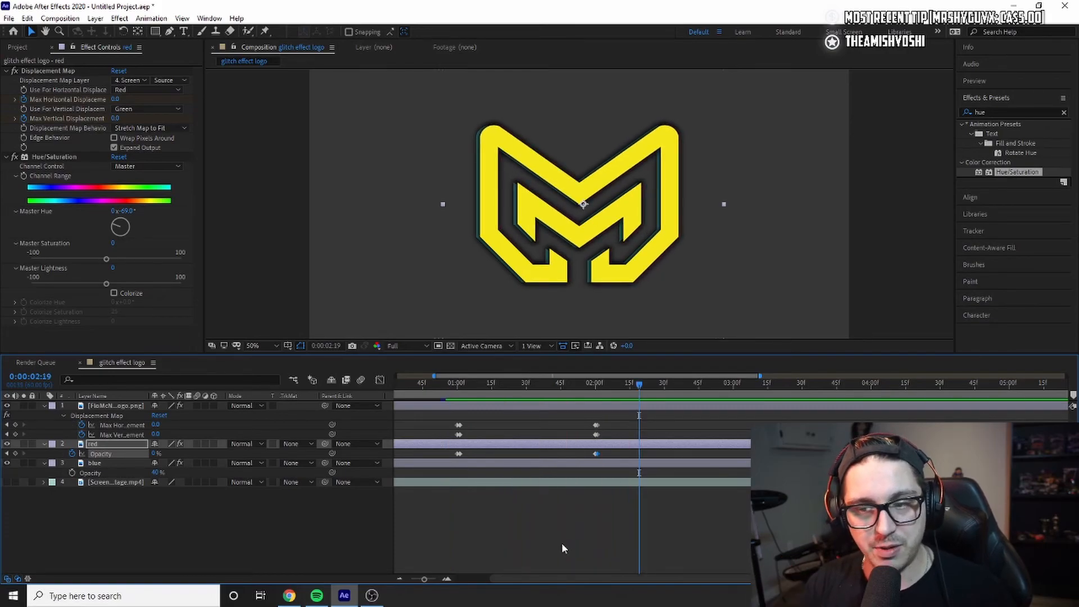
Step: Copy all of the red layer's Opacity keyframes to the blue layer, starting at 0:00:01:00
{"action": "left_click_drag", "start_coordinate": [598, 459], "coordinate": [441, 455]}
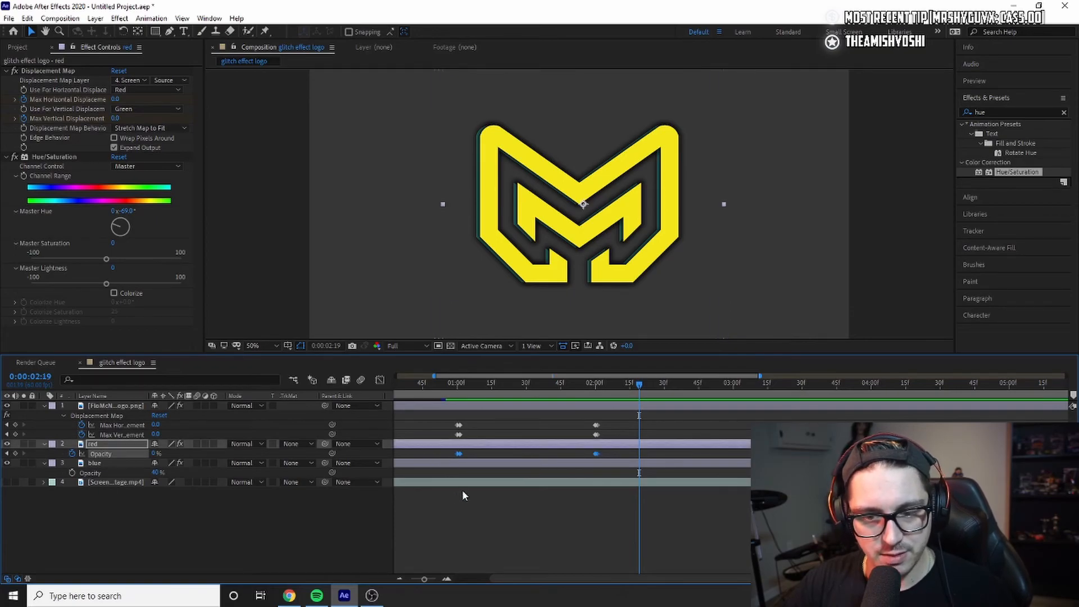
{"action": "left_click", "coordinate": [475, 462]}
{"action": "left_click", "coordinate": [457, 384]}
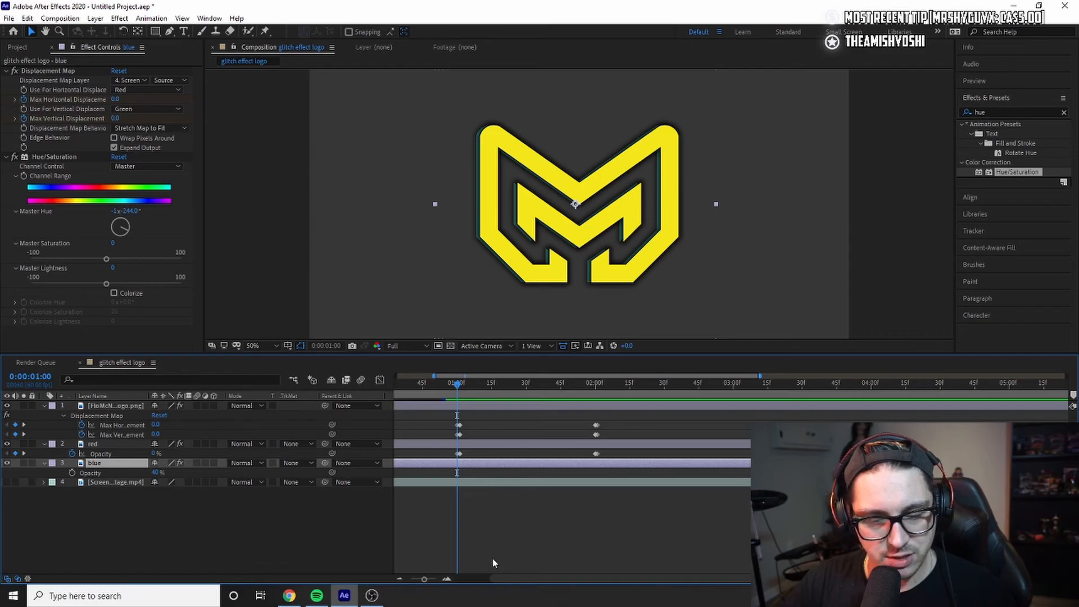
{"action": "key", "text": "ctrl+v"}
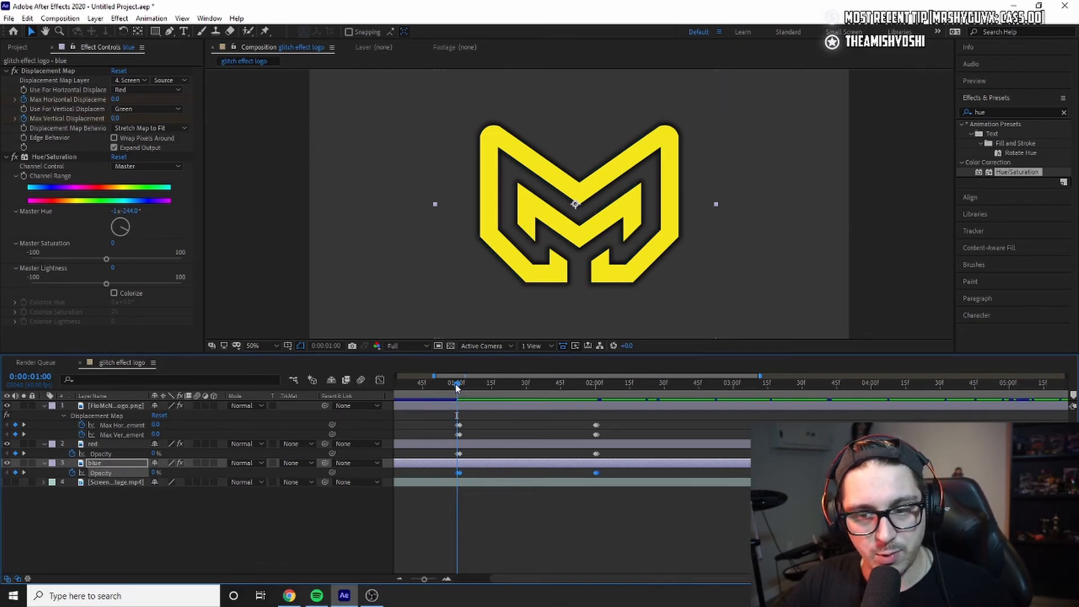
Step: Preview the whole glitch animation from the start and return to 0:00:00:00
{"action": "key", "text": "Home"}
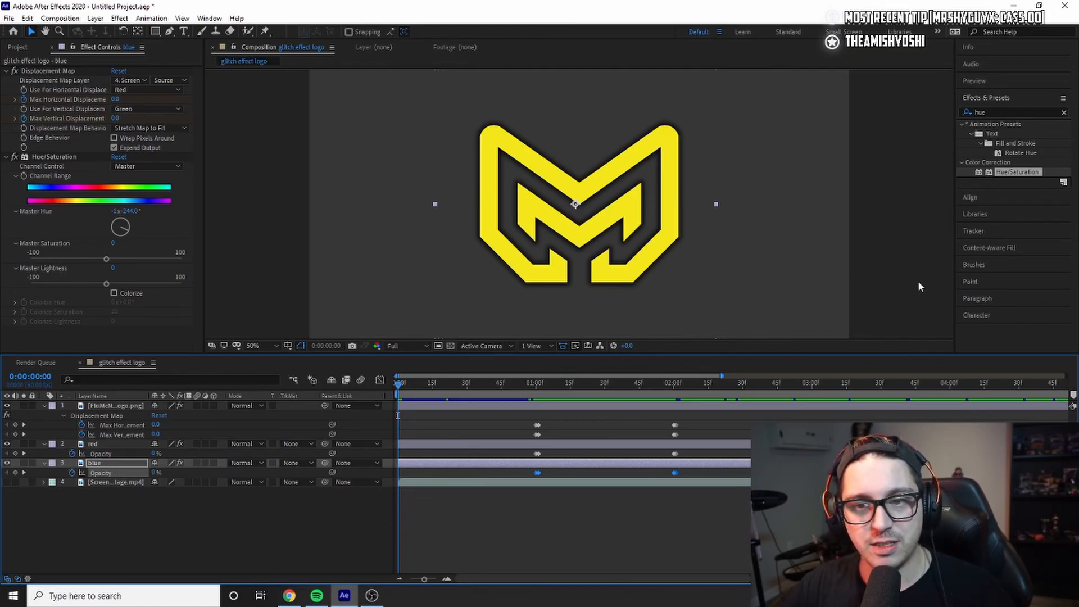
{"action": "key", "text": "space"}
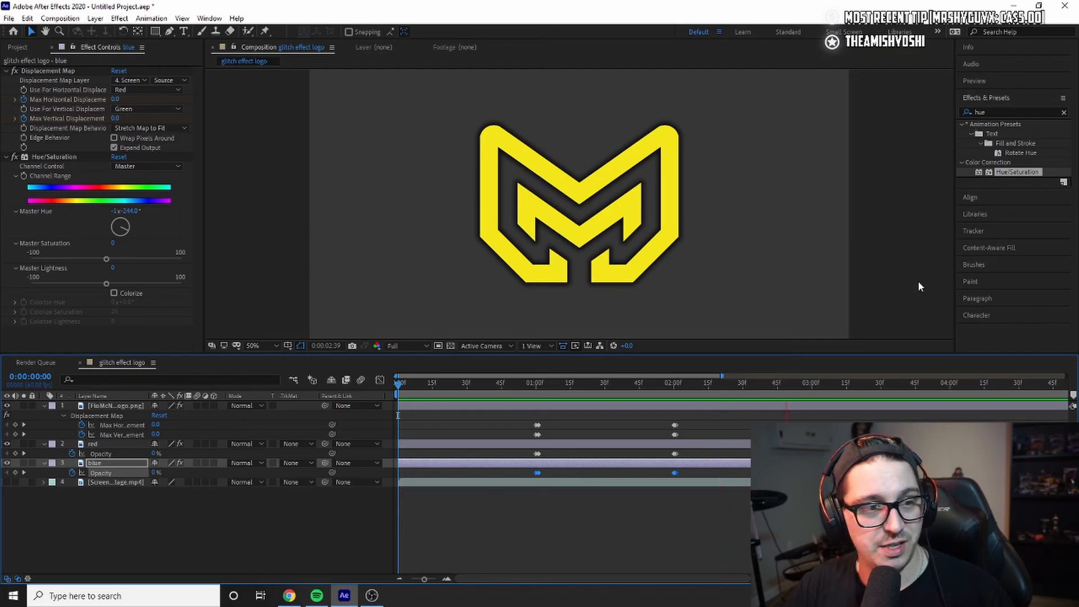
{"action": "key", "text": "space"}
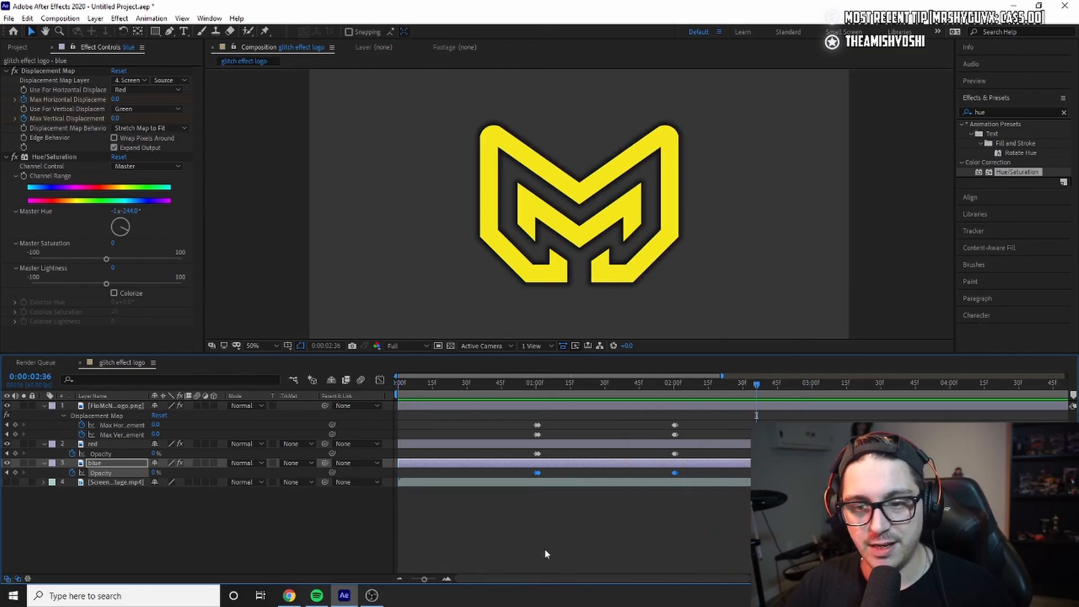
{"action": "key", "text": "Home"}
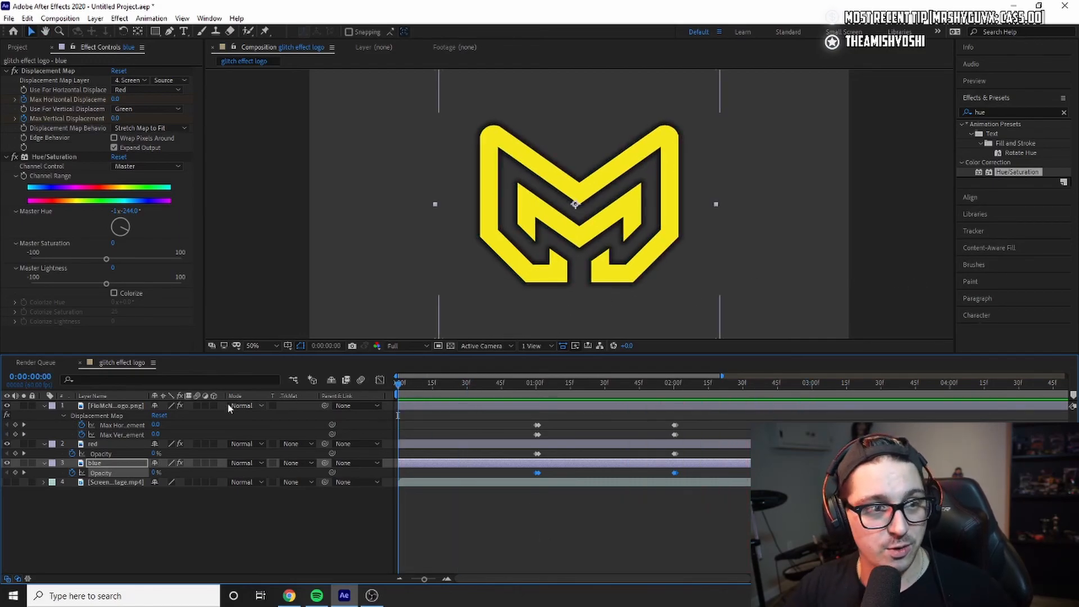